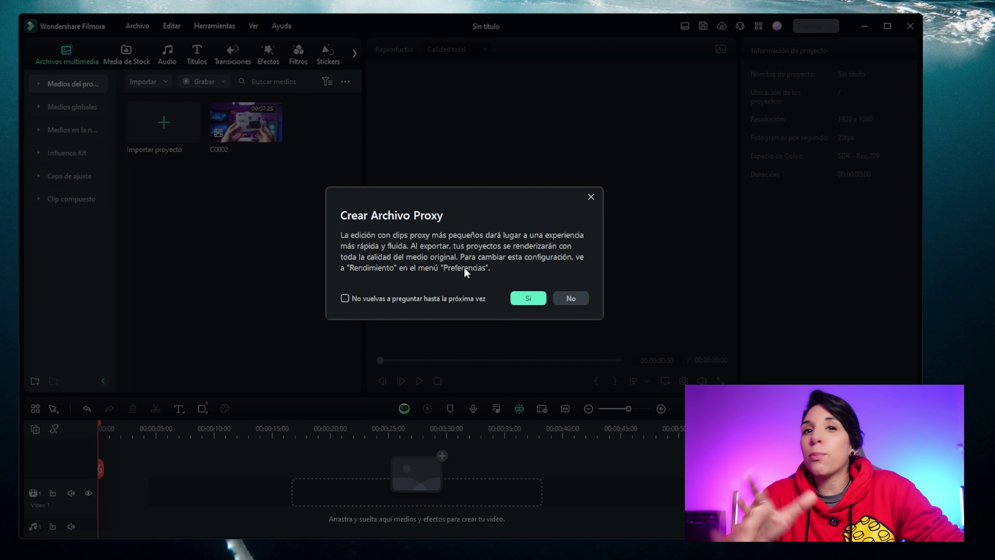
# Decline creating proxy files for the imported clip
pyautogui.click(570, 299)
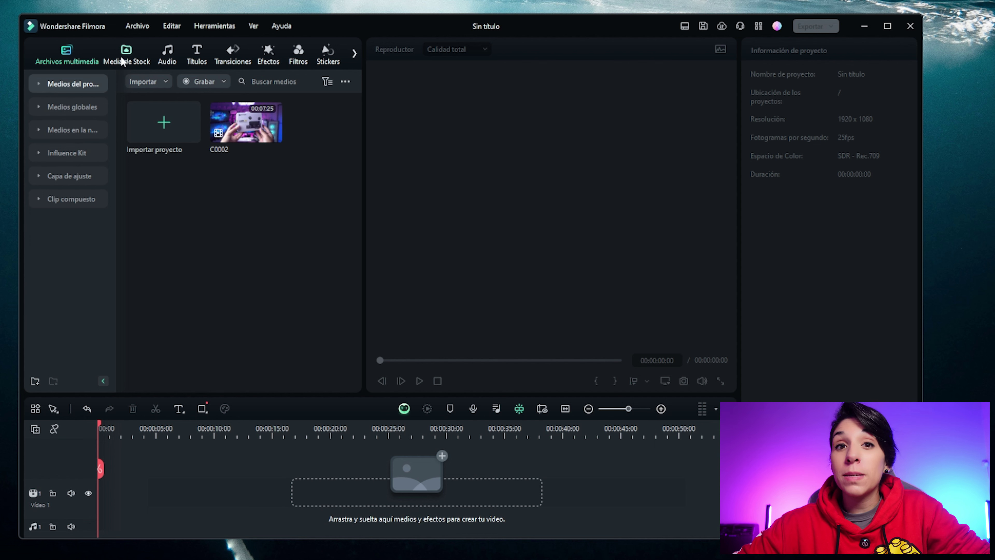
# Browse the stock media library's Tendencias, Color sólido, Fondo abstracto and Gradiente de color categories
pyautogui.click(128, 52)
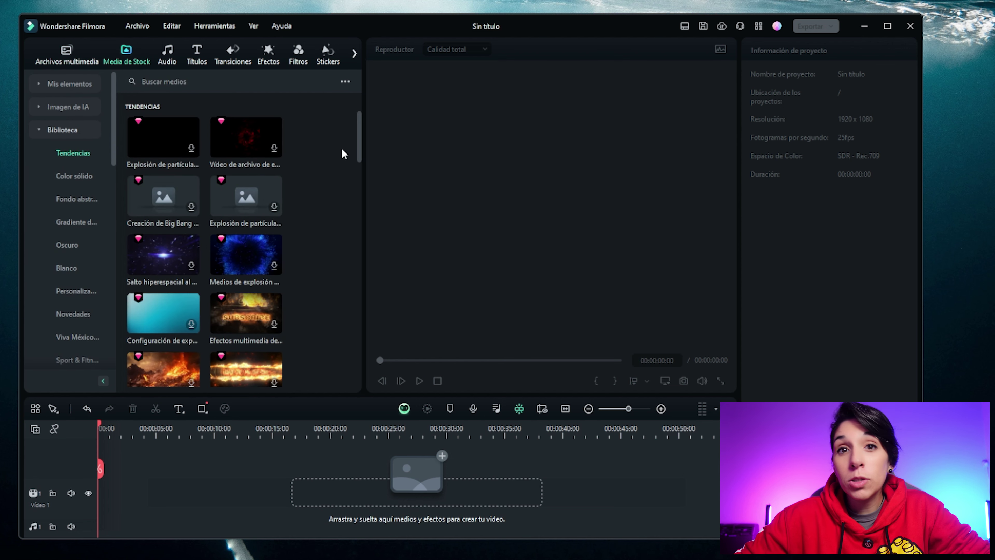
pyautogui.moveTo(358, 129); pyautogui.dragTo(352, 186)
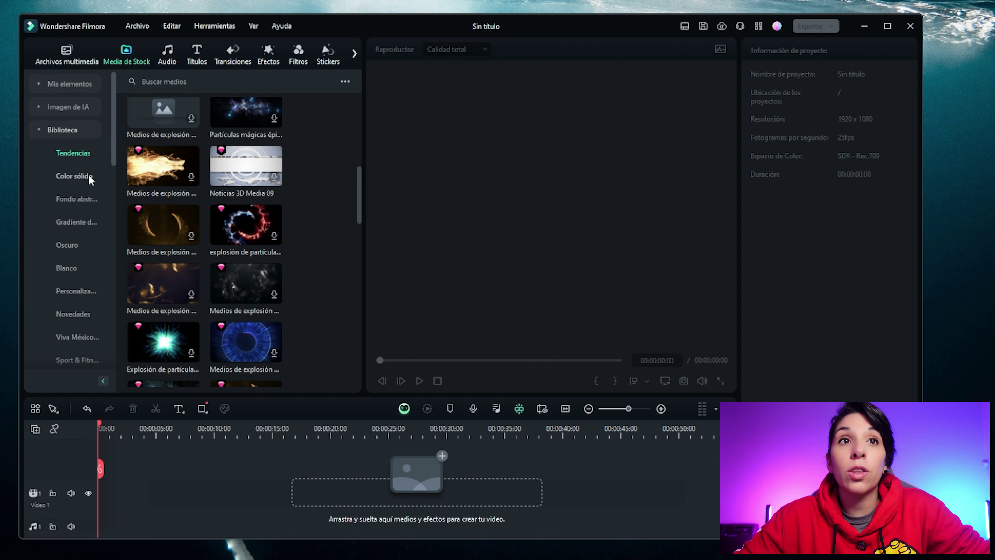
pyautogui.click(80, 175)
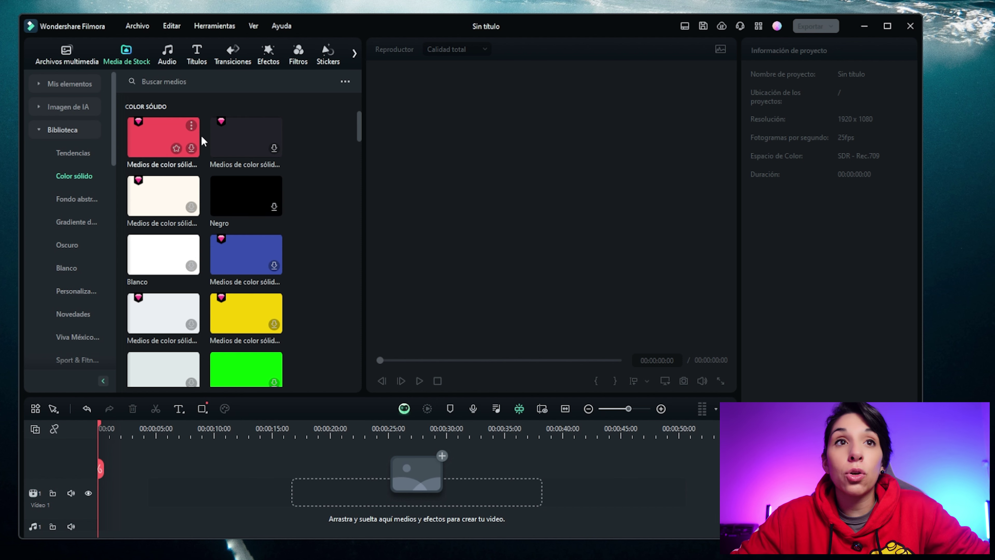
pyautogui.click(84, 204)
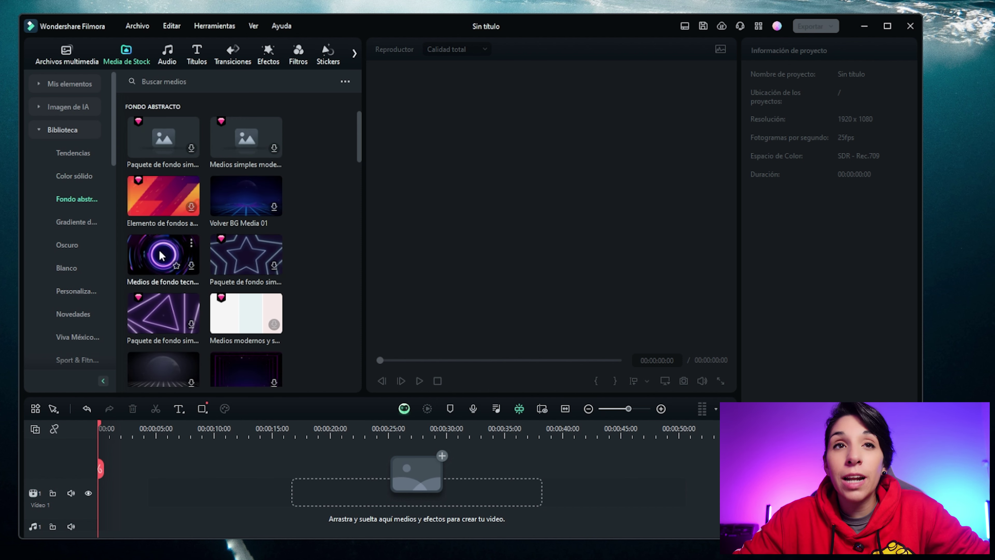
pyautogui.click(81, 222)
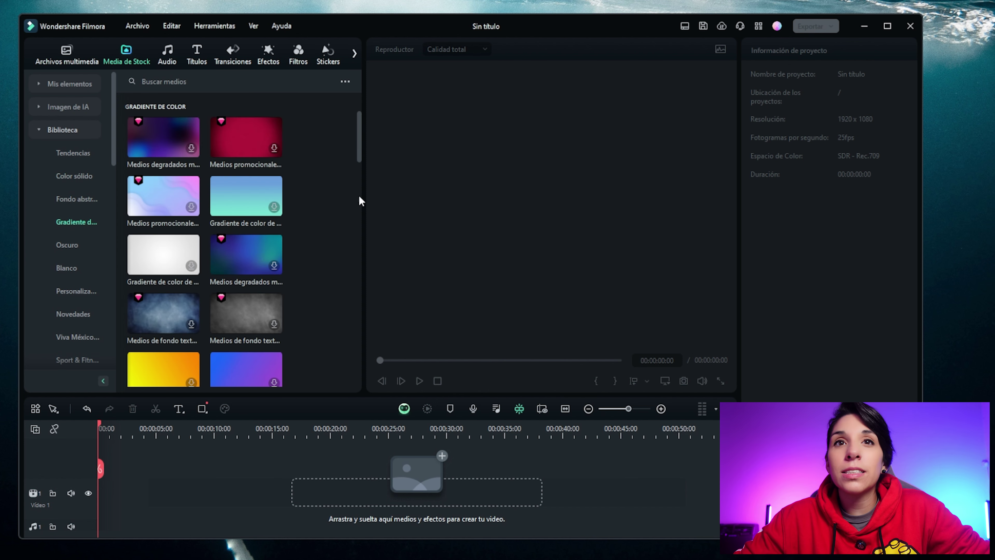
pyautogui.scroll(-3, 358, 145)
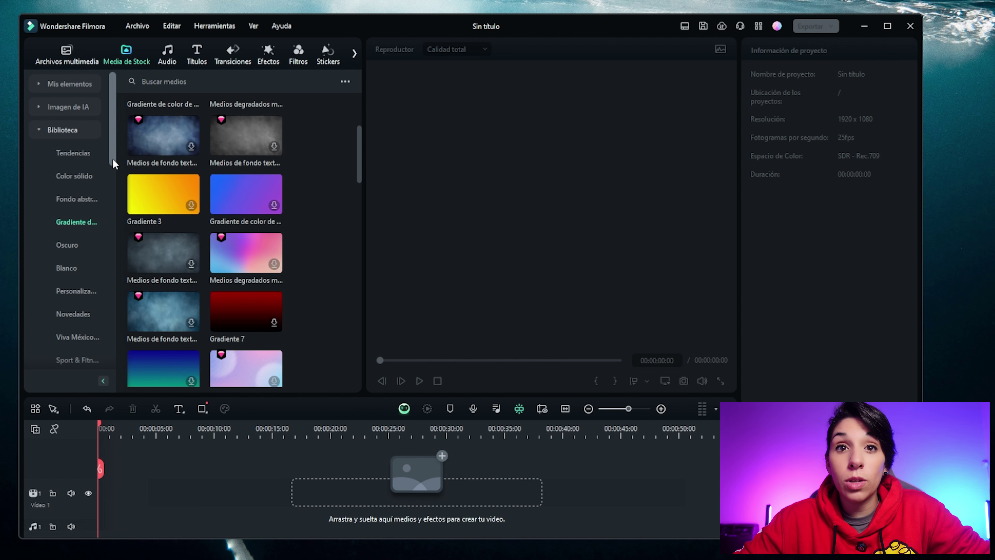
# Look through the Amor and Tecnología stock media categories and the AI image generation section
pyautogui.scroll(-5, 57, 188)
pyautogui.click(63, 197)
pyautogui.click(70, 173)
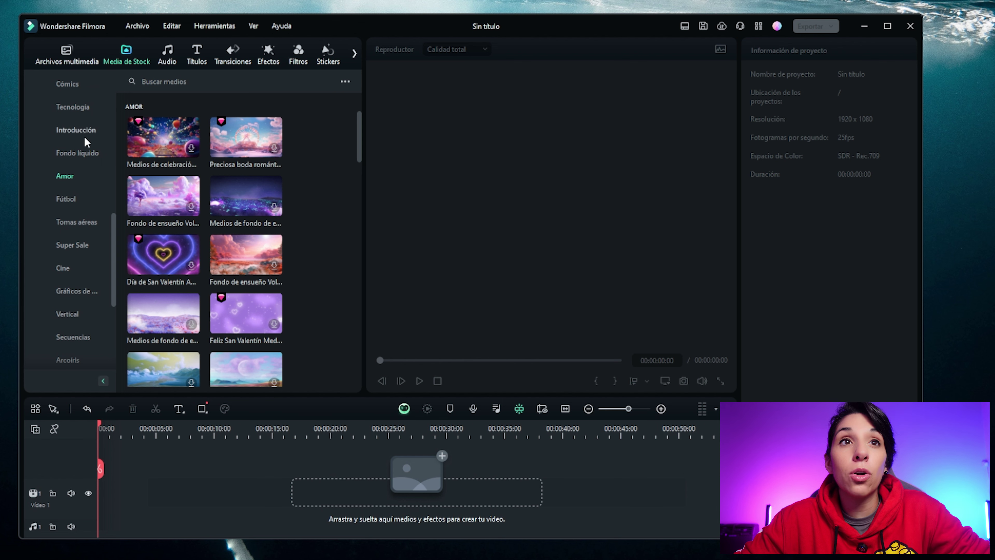
pyautogui.click(72, 107)
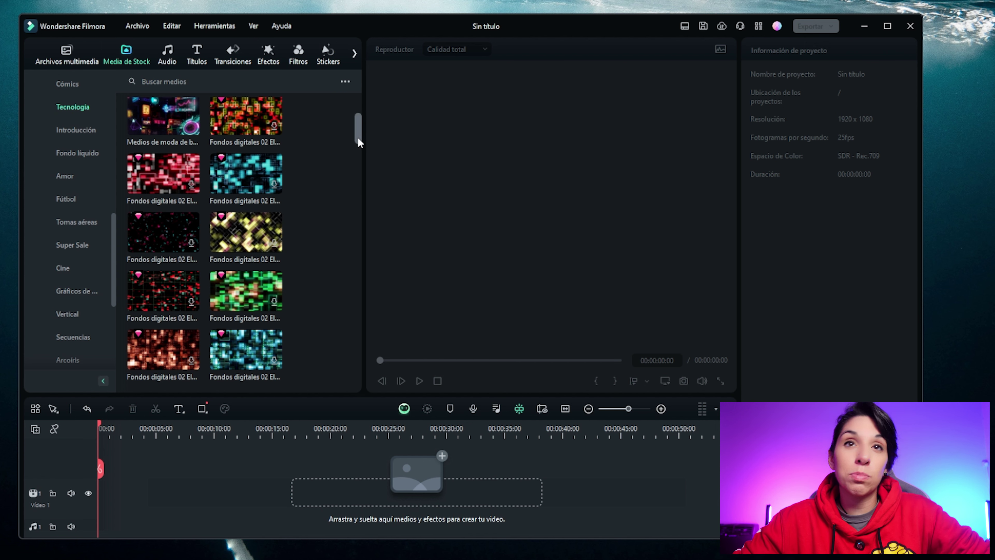
pyautogui.scroll(5, 358, 133)
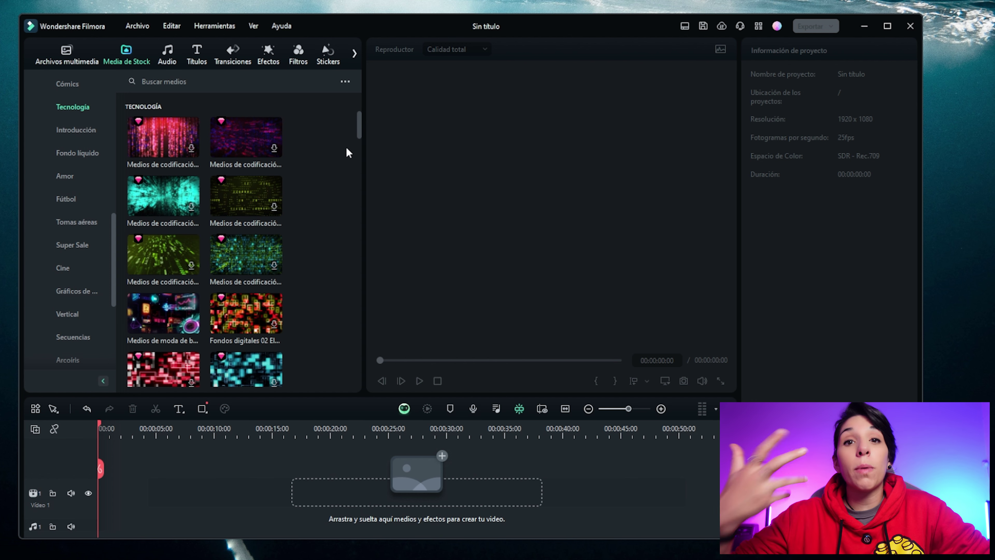
pyautogui.click(87, 106)
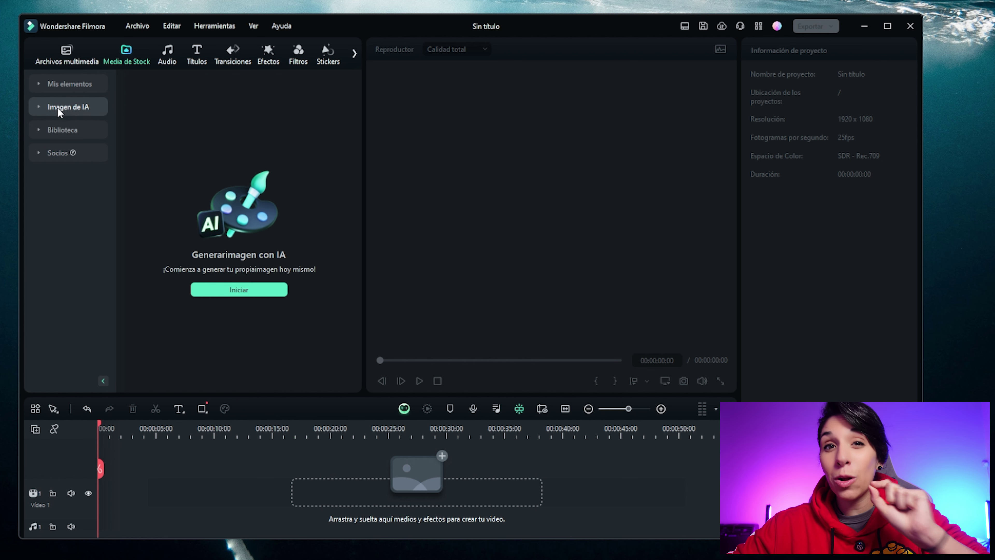
# Browse the audio library's trending music, its music categories and the trending sound effects
pyautogui.click(171, 59)
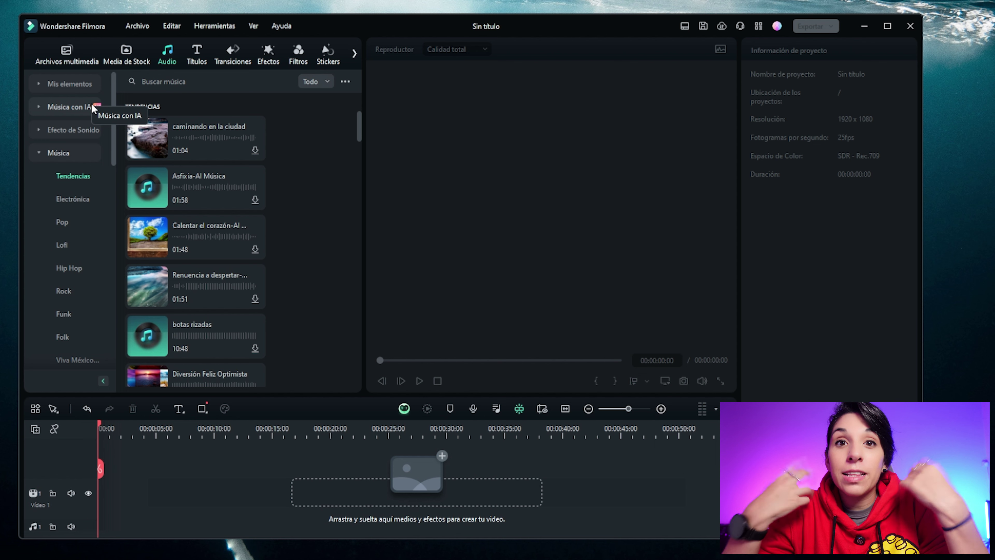
pyautogui.moveTo(358, 126)
pyautogui.mouseDown()
pyautogui.moveTo(360, 156)
pyautogui.moveTo(360, 111)
pyautogui.mouseUp()
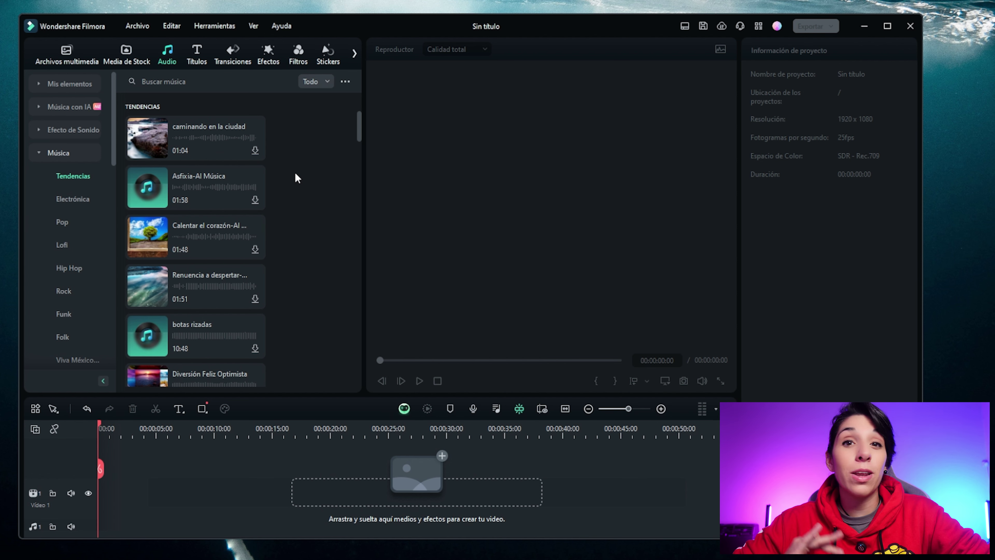
pyautogui.scroll(-5, 274, 171)
pyautogui.scroll(-2, 75, 222)
pyautogui.scroll(-2, 74, 221)
pyautogui.moveTo(114, 154); pyautogui.dragTo(112, 189)
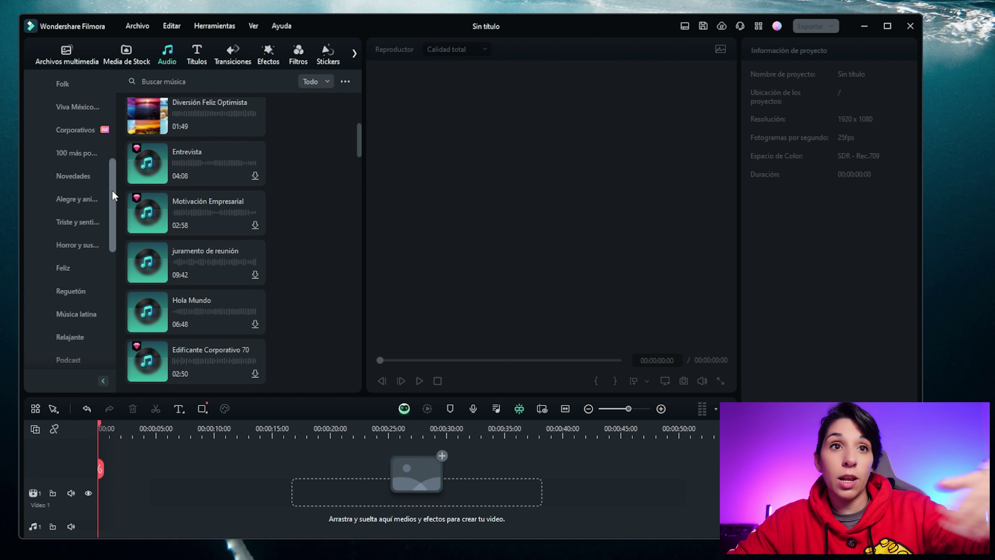
pyautogui.scroll(5, 80, 206)
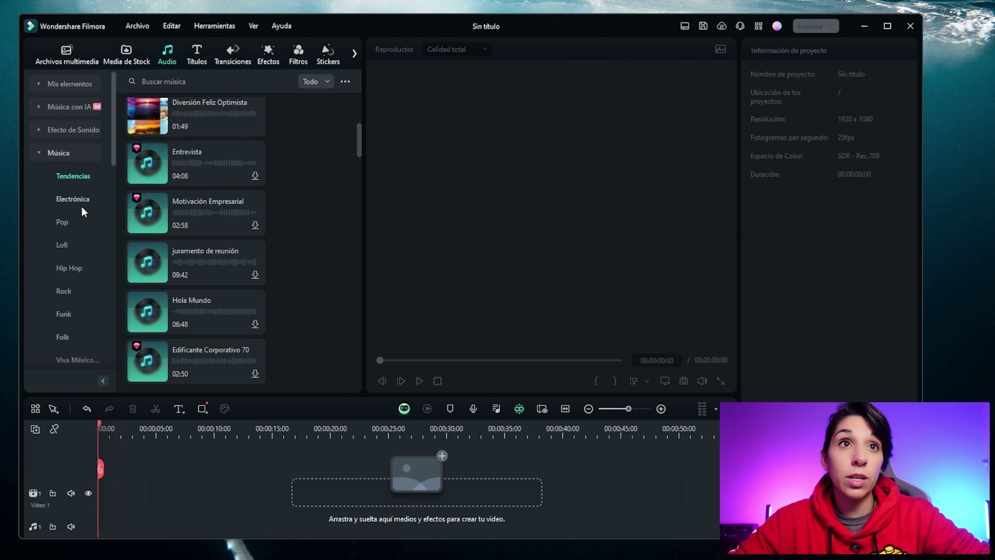
pyautogui.click(73, 137)
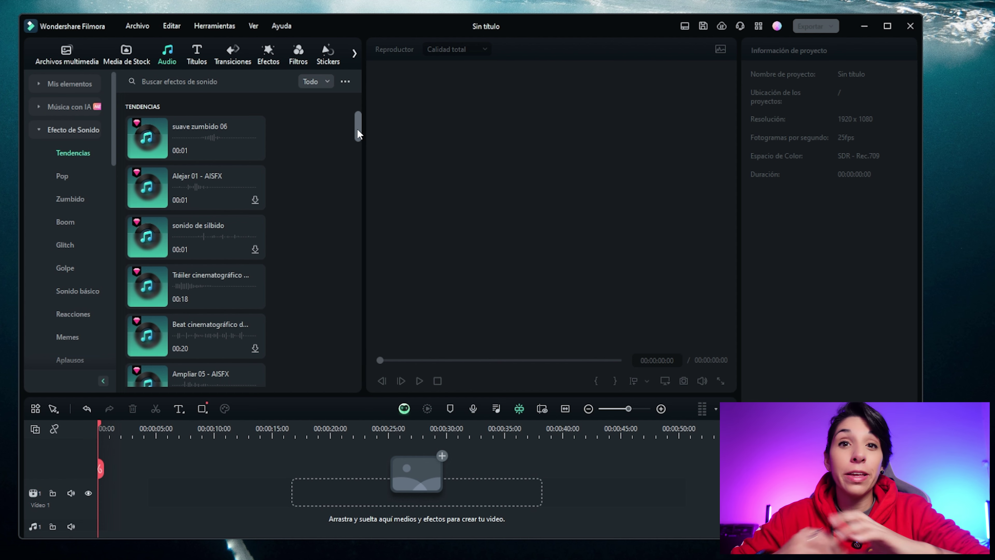
# Browse the Texto simple title effects and preview several, including Tipografía Limpia 02 and the MOVIE TITLES design
pyautogui.click(197, 55)
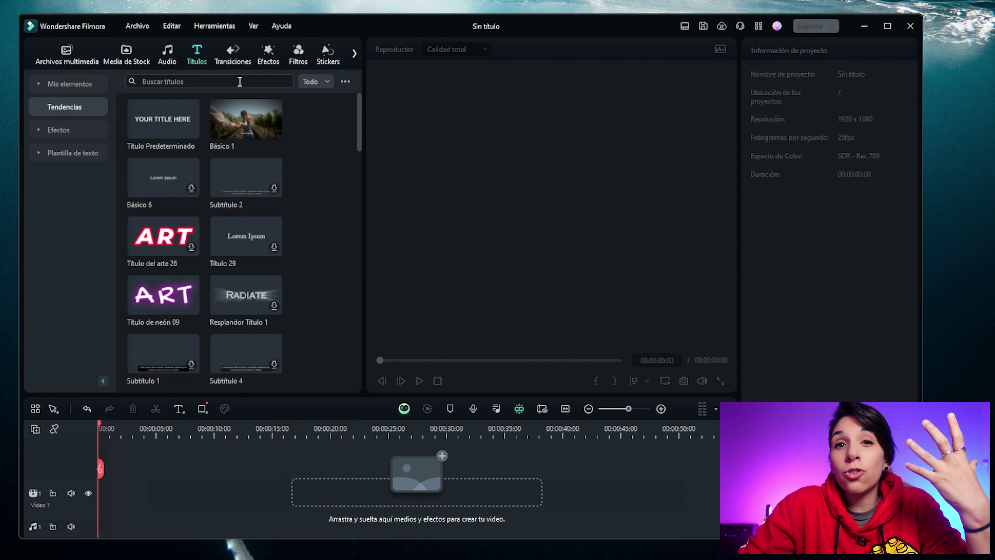
pyautogui.click(59, 129)
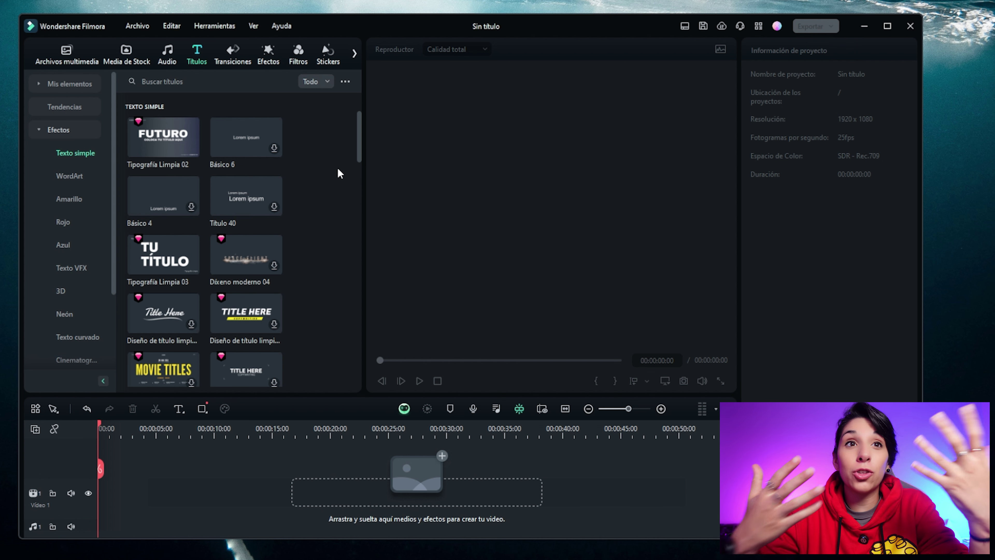
pyautogui.click(164, 136)
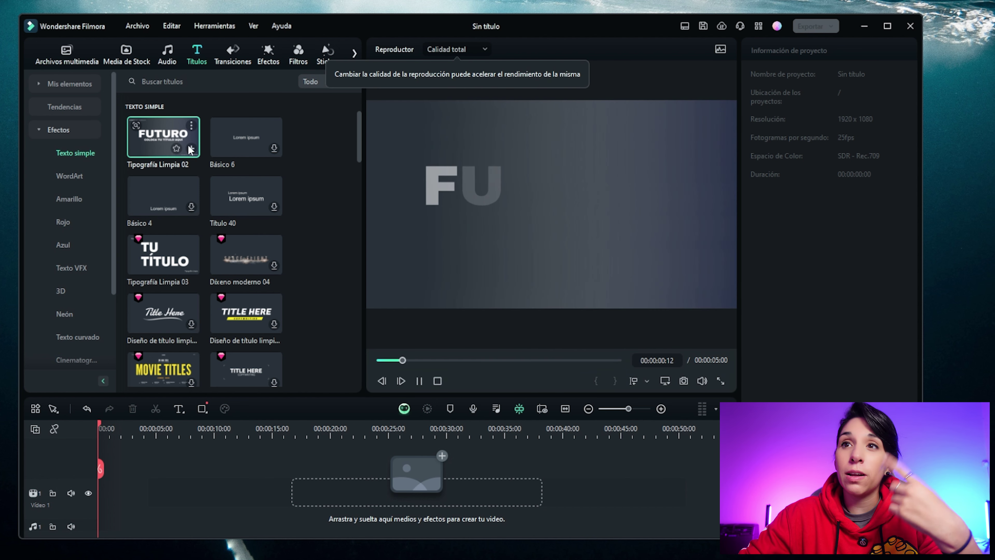
pyautogui.click(246, 212)
pyautogui.click(158, 257)
pyautogui.scroll(-2, 299, 251)
pyautogui.scroll(-2, 299, 250)
pyautogui.click(172, 192)
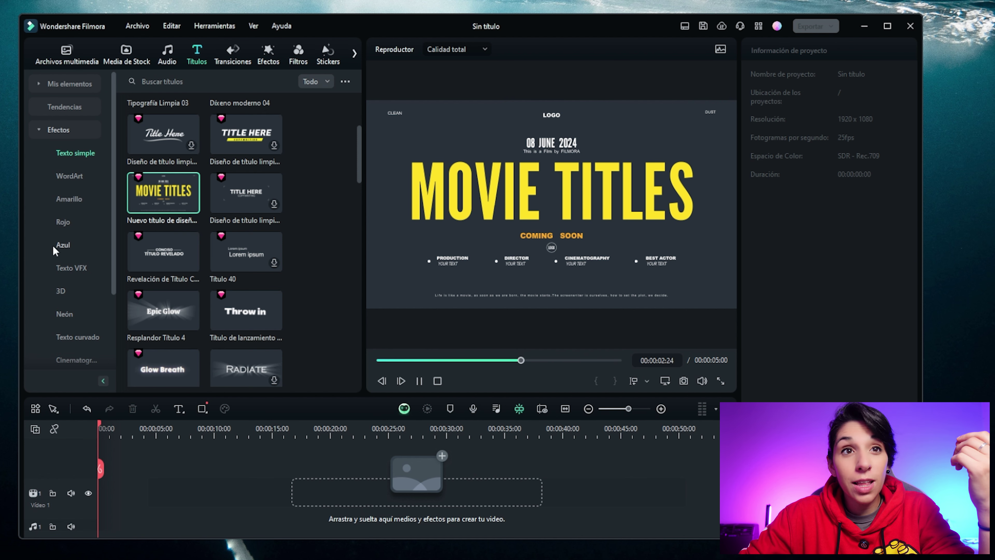
# Look through the Amarillo and Texto VFX titles, previewing the 20% discount and GRACIAS POR MIRAR designs
pyautogui.click(68, 198)
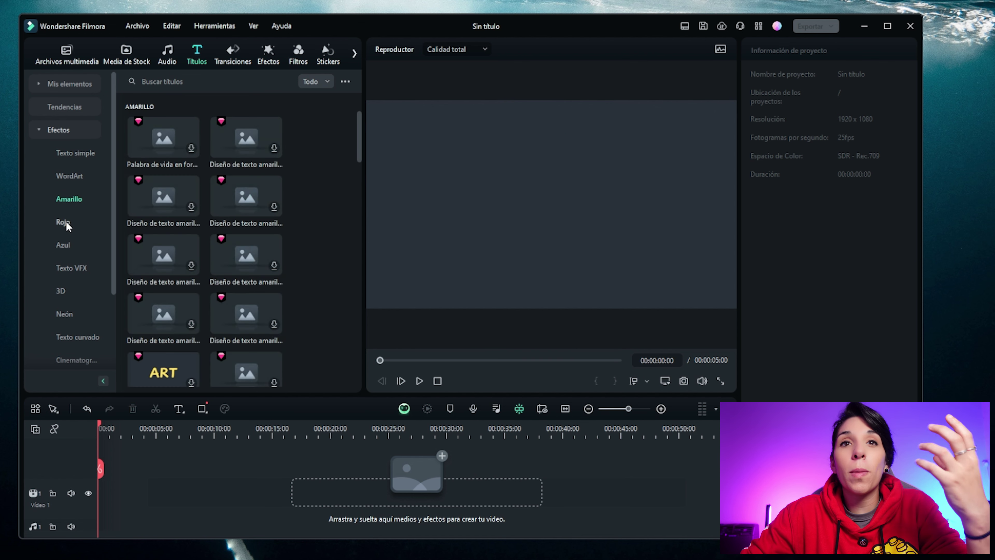
pyautogui.scroll(-10, 234, 142)
pyautogui.click(163, 252)
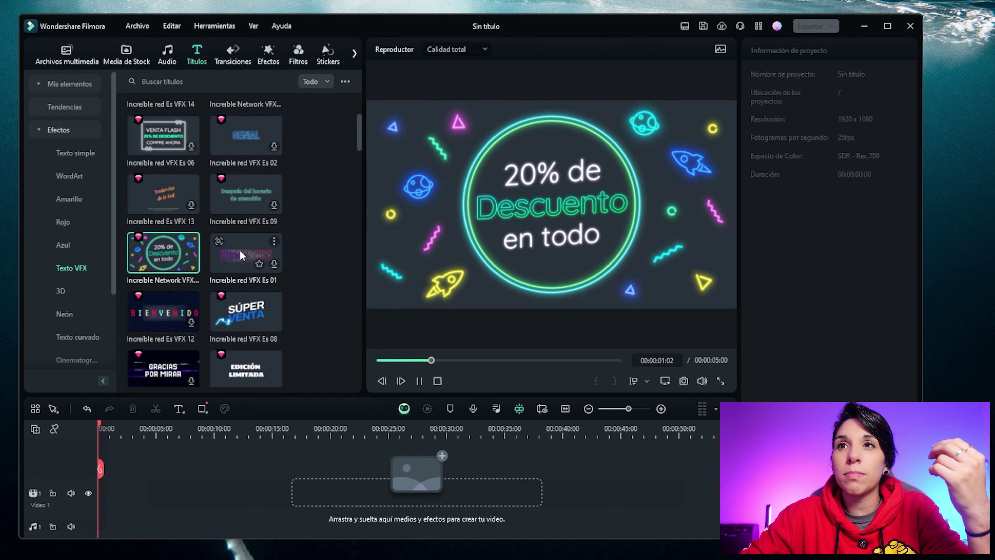
pyautogui.scroll(-2, 231, 269)
pyautogui.click(163, 288)
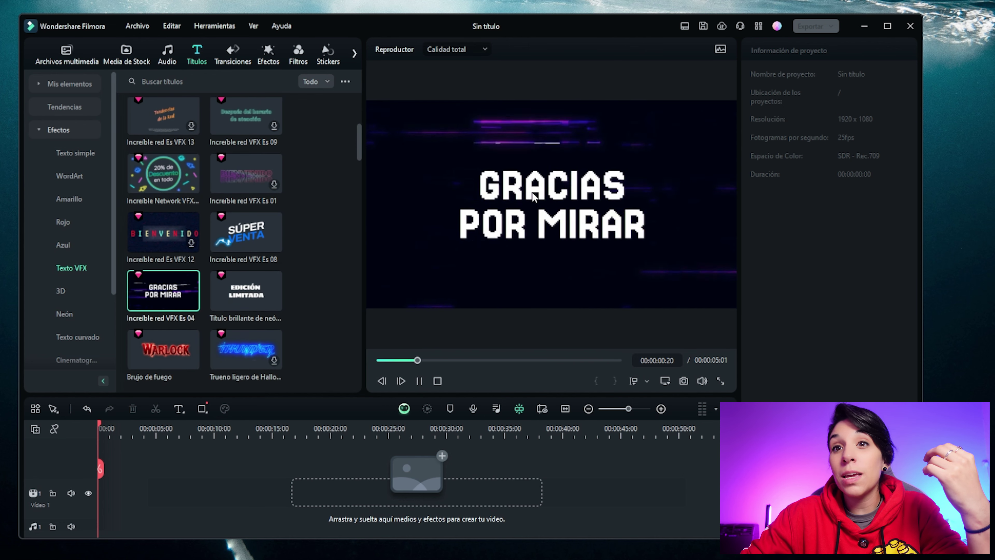
# Browse the 3D and cinematic title categories and preview the World Cinematic Titles Pack title
pyautogui.click(62, 291)
pyautogui.scroll(-5, 235, 143)
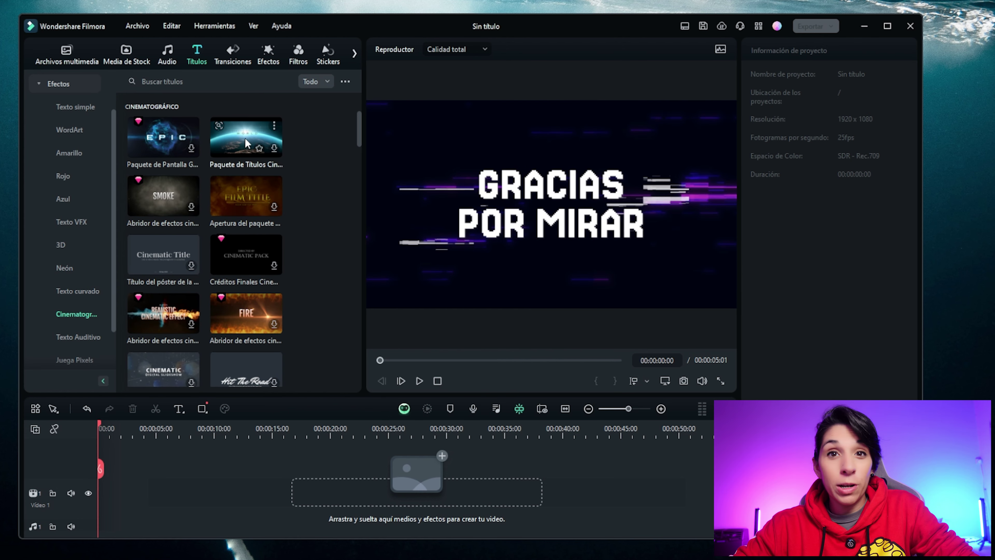
pyautogui.click(245, 138)
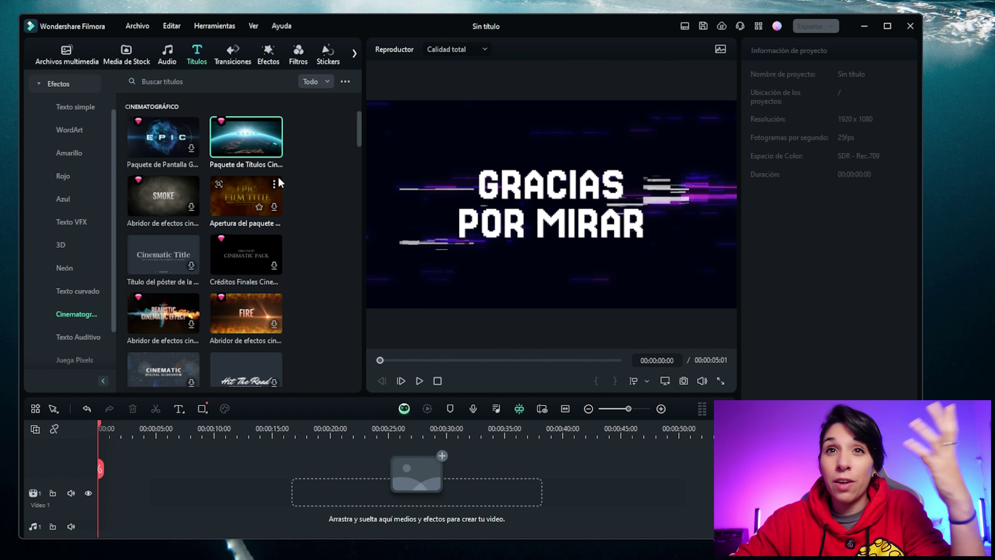
pyautogui.click(248, 136)
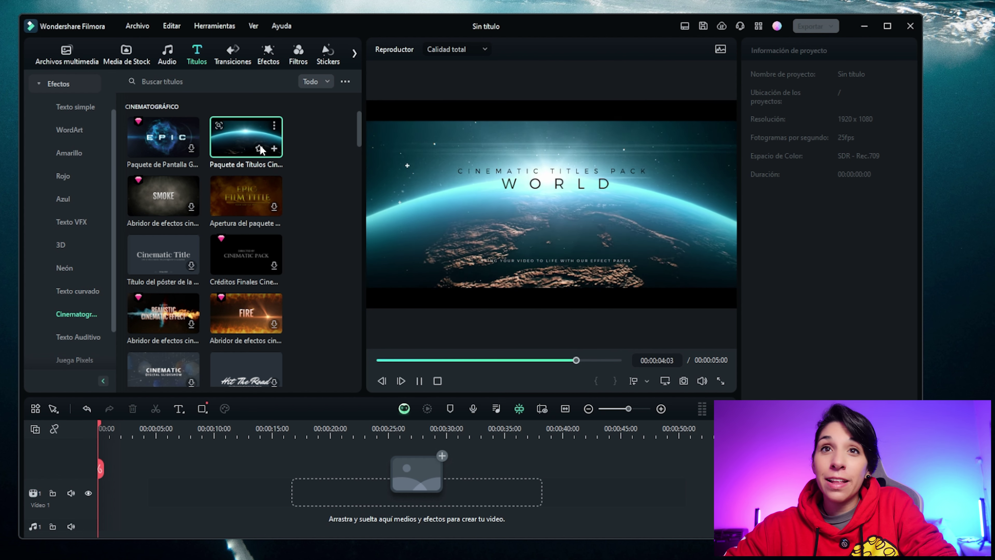
# Place the World Cinematic Titles Pack title on the timeline at about 19 seconds and replace its WORLD text with sample text
pyautogui.moveTo(260, 150); pyautogui.dragTo(333, 483)
pyautogui.click(340, 430)
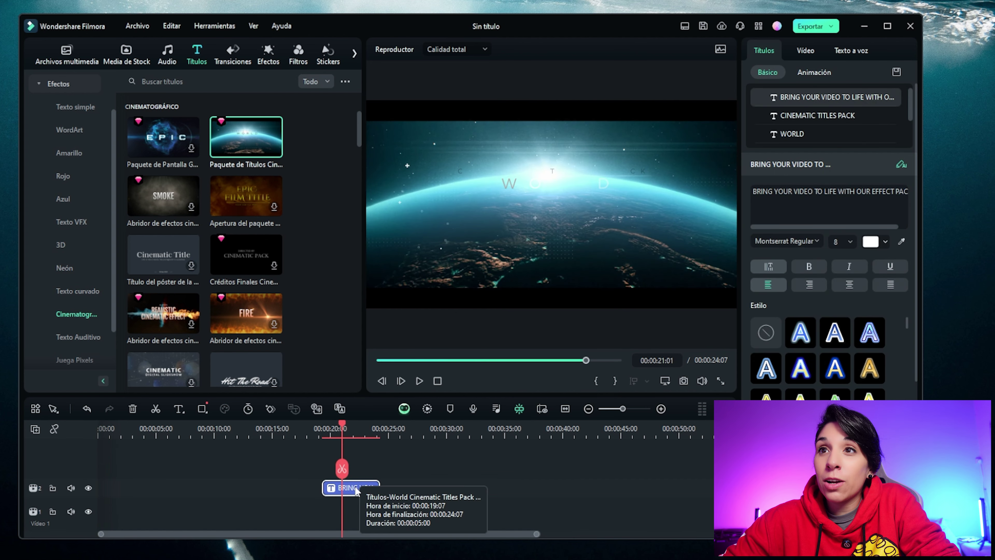
pyautogui.moveTo(348, 423); pyautogui.dragTo(357, 424)
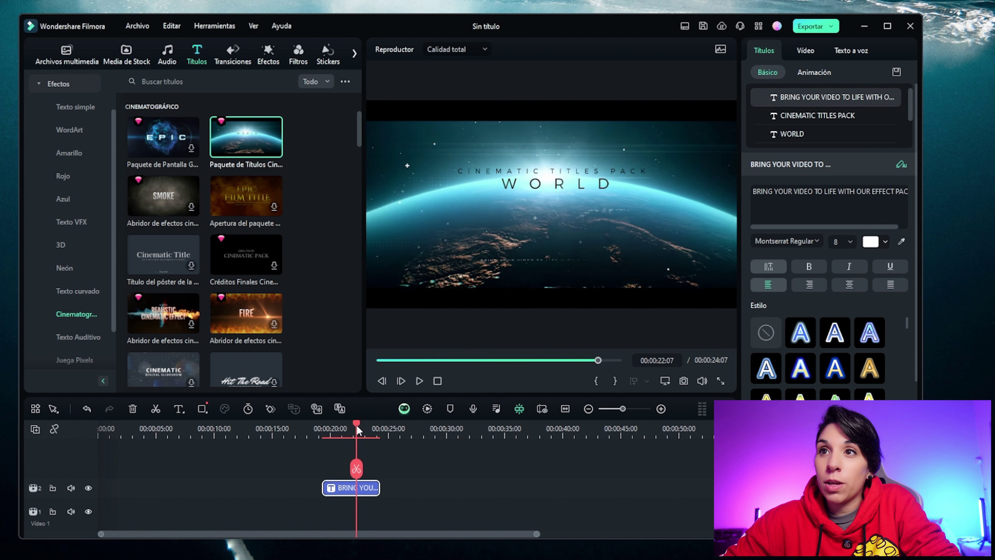
pyautogui.click(567, 197)
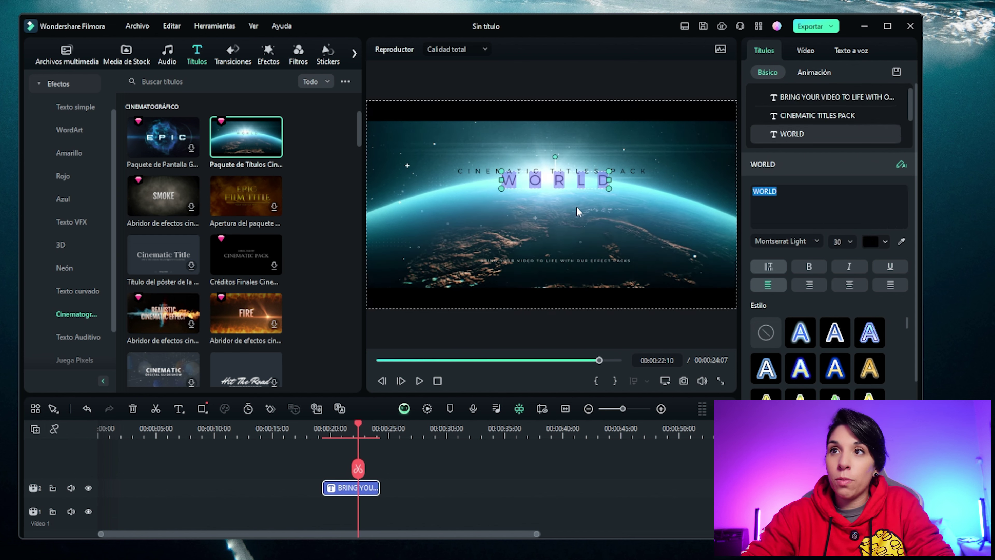
pyautogui.write('gasdhgajkhdgwjaqhg')
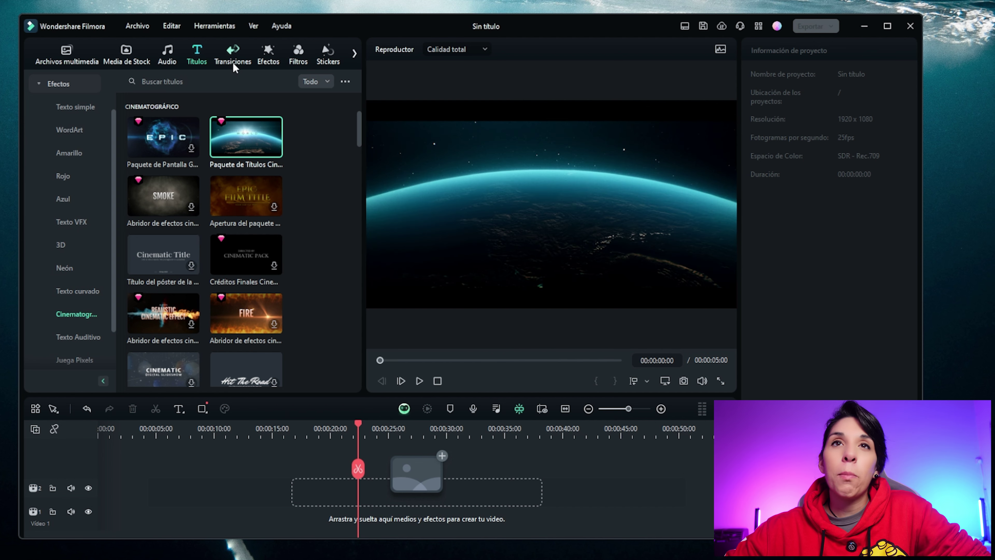
# Browse the Tendencias and Glitch transitions, previewing Desvanecimiento, Zoom de deformación 6 and Bloques de falla
pyautogui.click(233, 55)
pyautogui.click(246, 138)
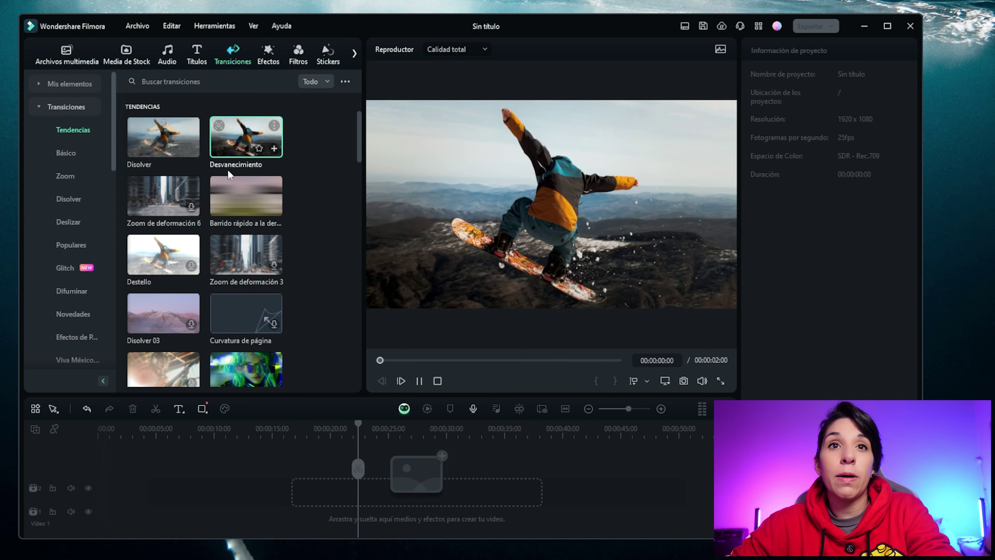
pyautogui.click(159, 194)
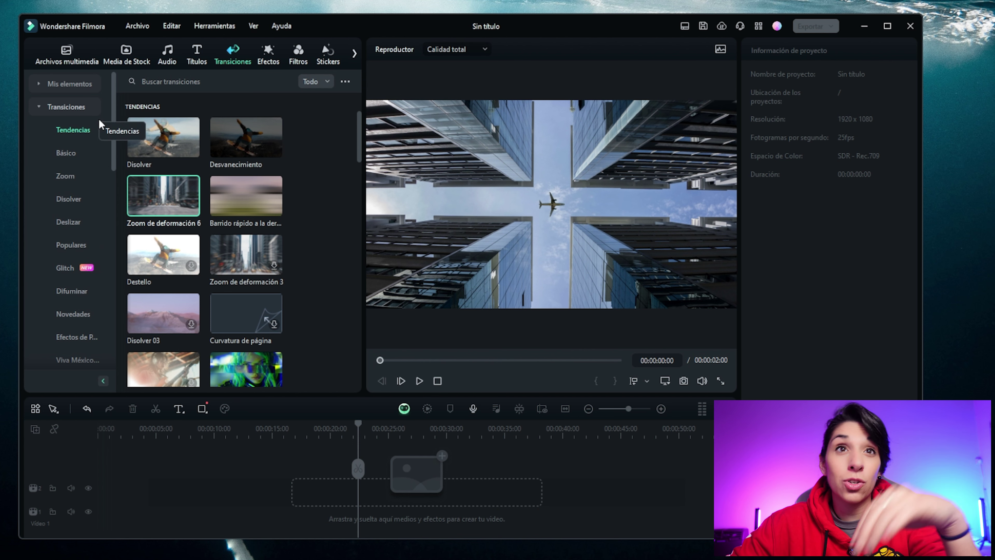
pyautogui.scroll(-1, 113, 123)
pyautogui.scroll(-1, 117, 132)
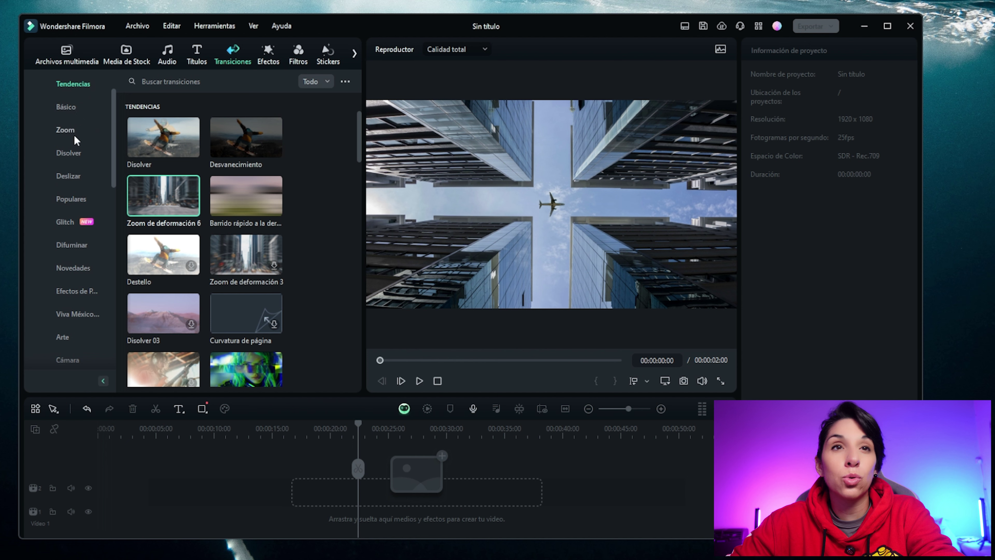
pyautogui.click(72, 220)
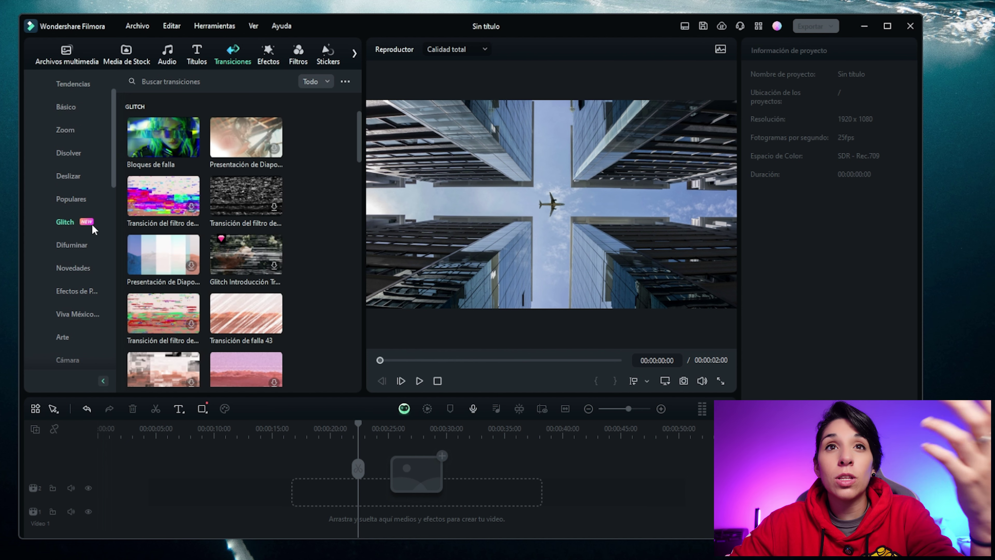
pyautogui.click(167, 136)
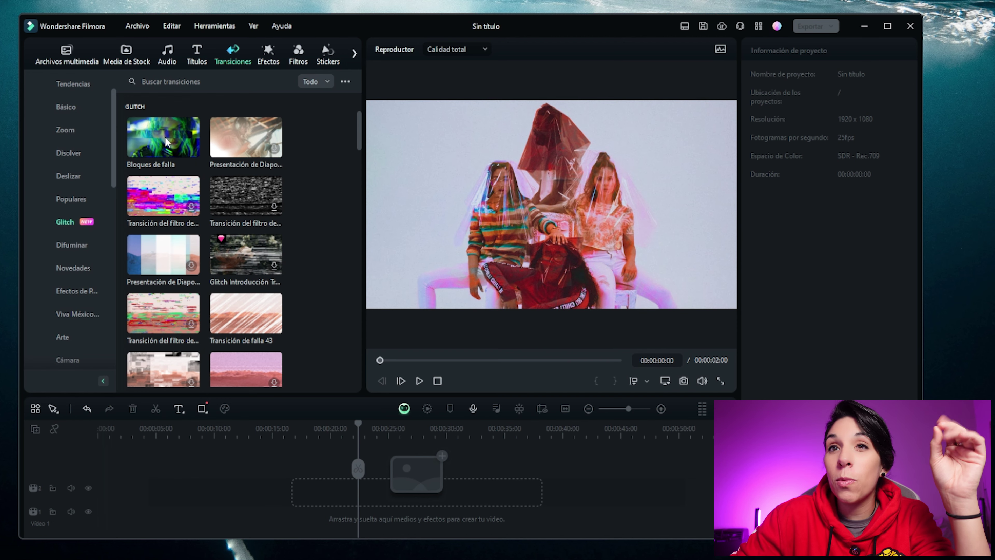
# Preview the second Glitch transition and the Tendencias effects such as Cintas de celebración and Vidrio_destrozado_01, and look through other effect categories
pyautogui.click(264, 133)
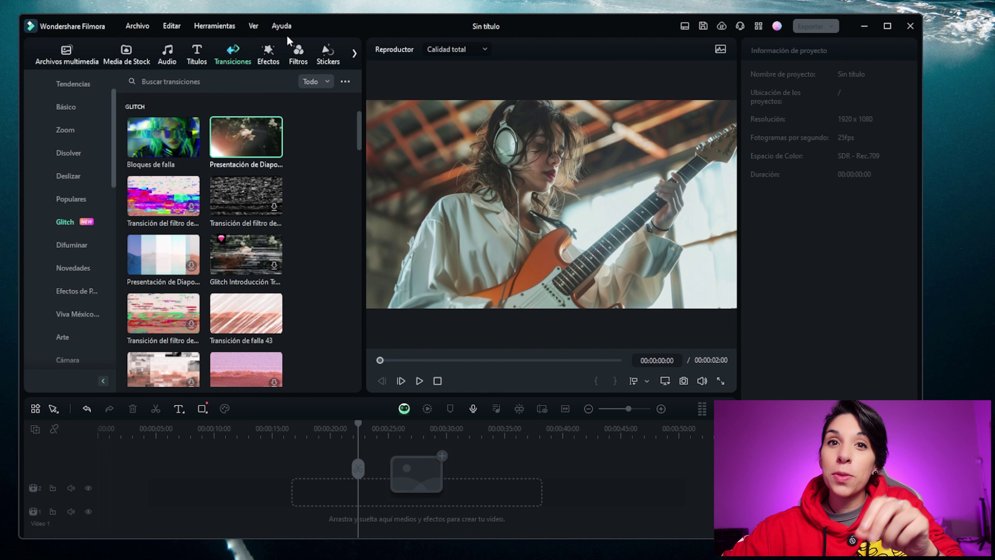
pyautogui.click(270, 54)
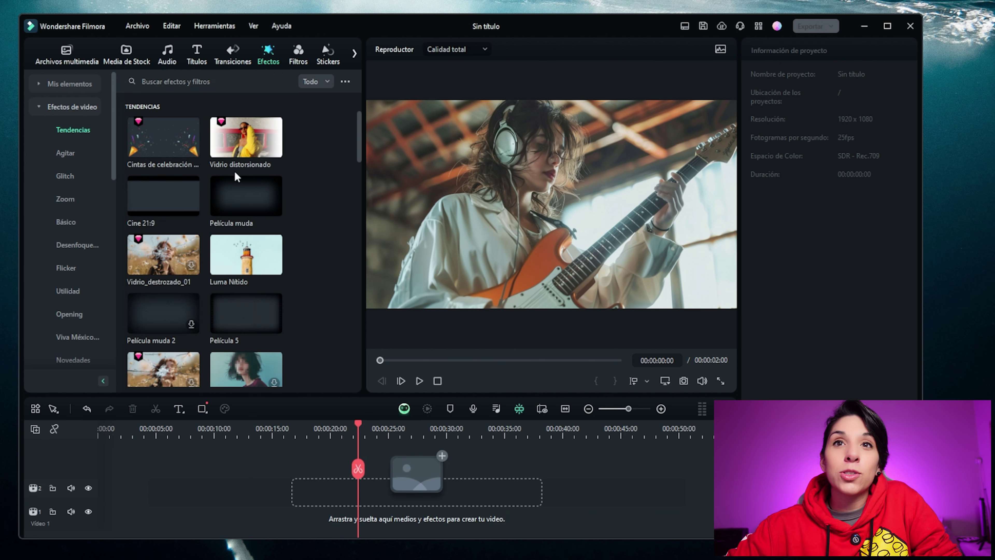
pyautogui.click(162, 135)
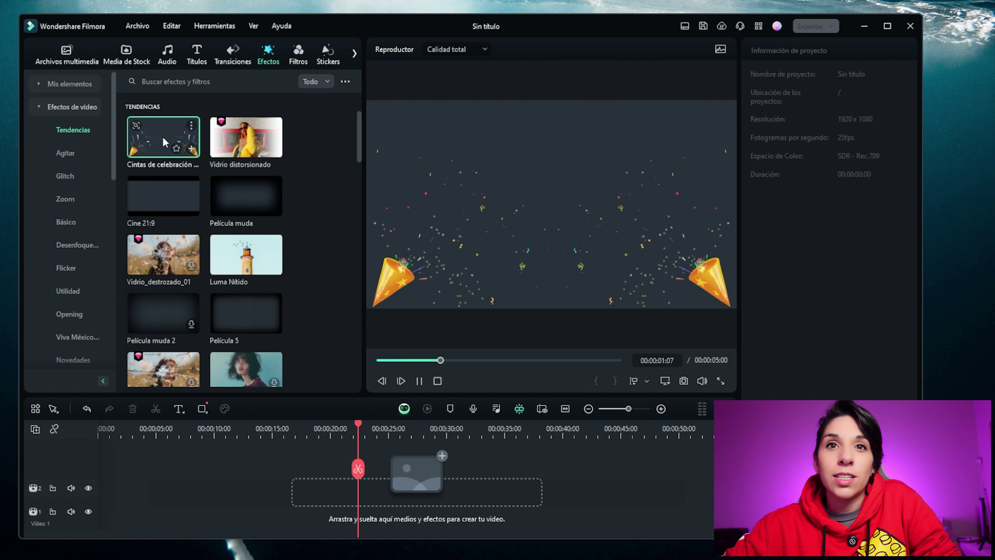
pyautogui.click(185, 252)
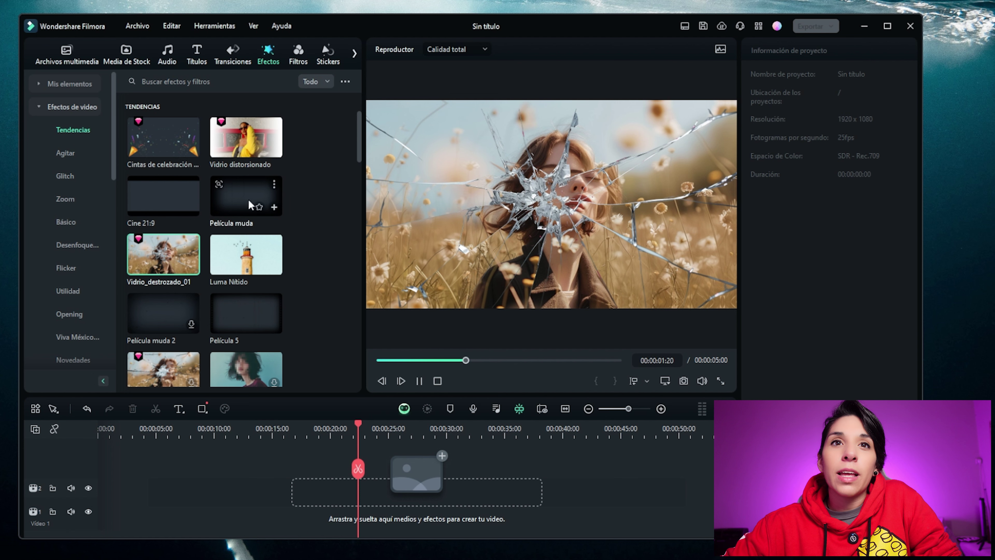
pyautogui.click(152, 201)
pyautogui.moveTo(358, 152); pyautogui.dragTo(363, 183)
pyautogui.click(65, 176)
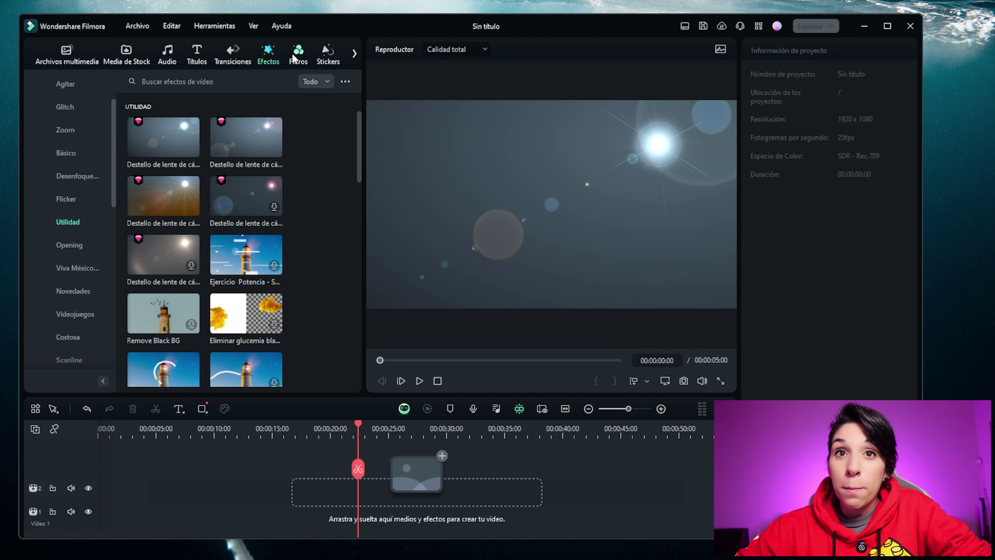
# Look through the filter library, checking the Favoritos folder and browsing the Básico filters
pyautogui.click(301, 57)
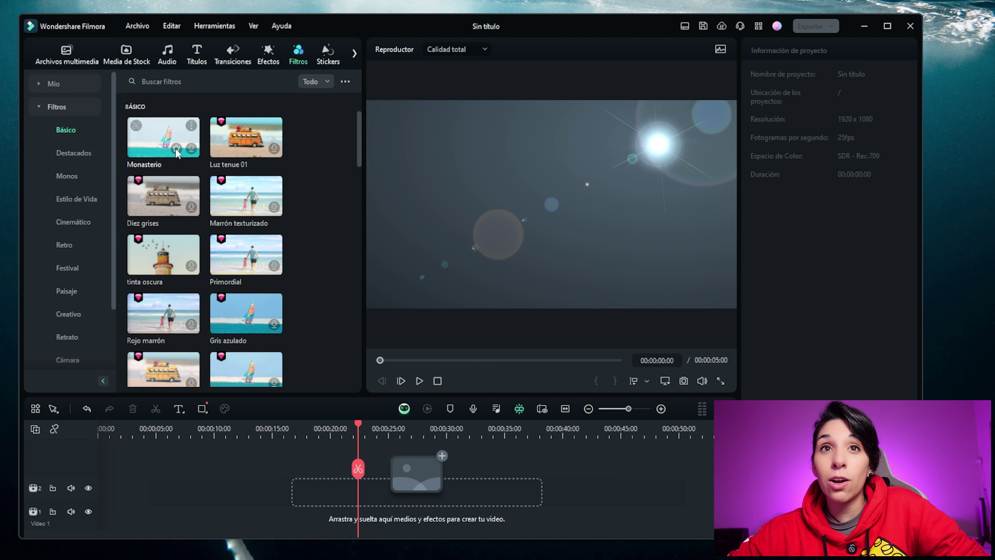
pyautogui.click(55, 83)
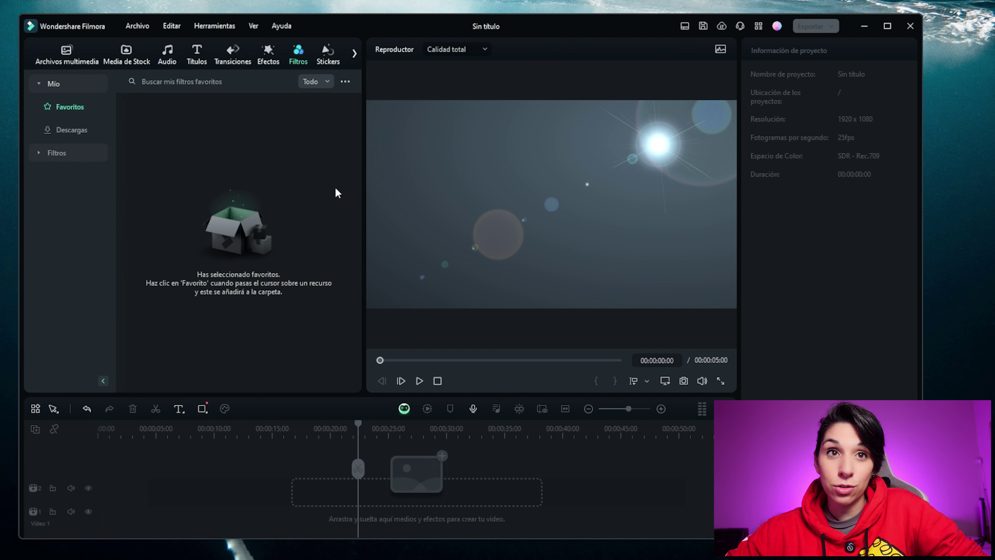
pyautogui.click(45, 83)
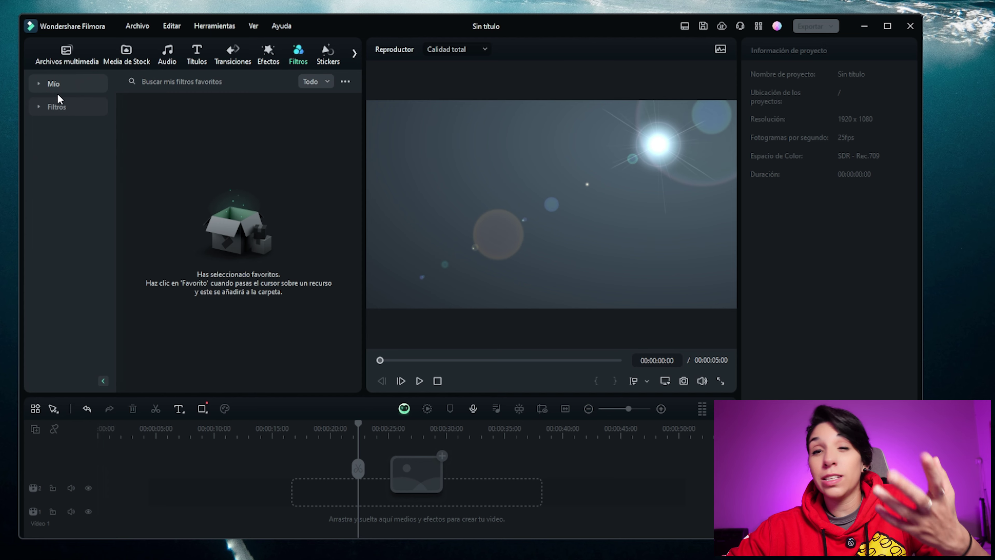
pyautogui.click(59, 107)
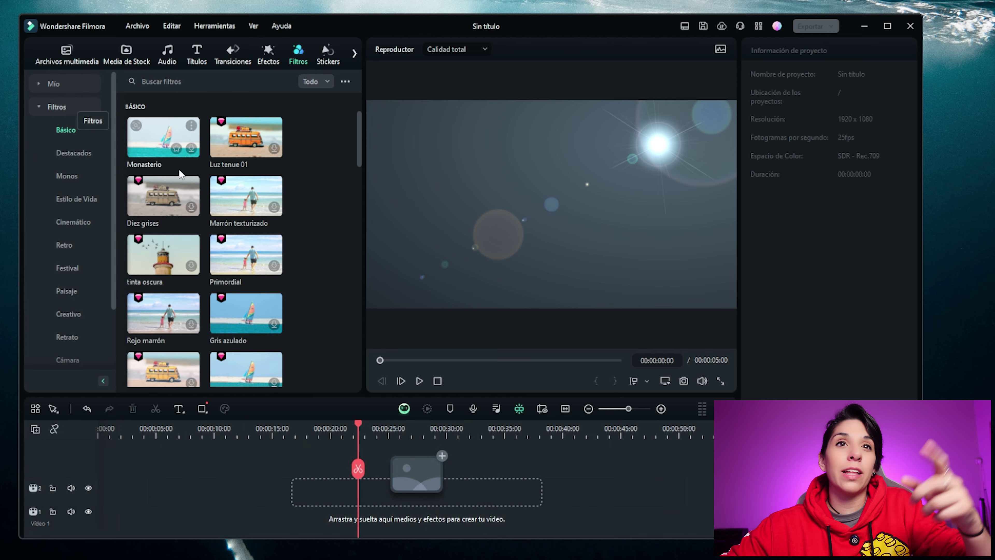
pyautogui.scroll(-8, 192, 216)
pyautogui.scroll(-2, 79, 210)
pyautogui.scroll(10, 255, 251)
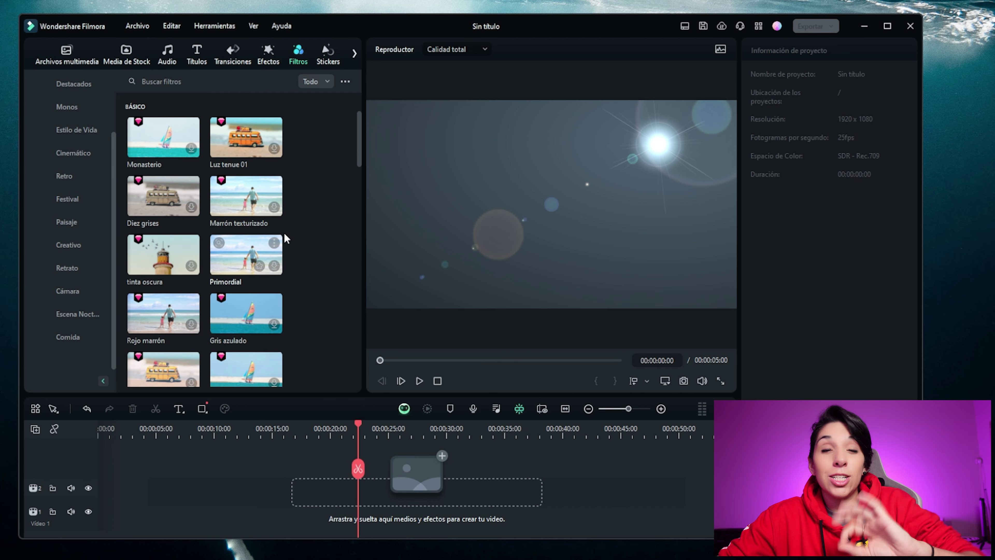
# Browse the Redes sociales stickers and preview the TikTok logo sticker
pyautogui.click(328, 54)
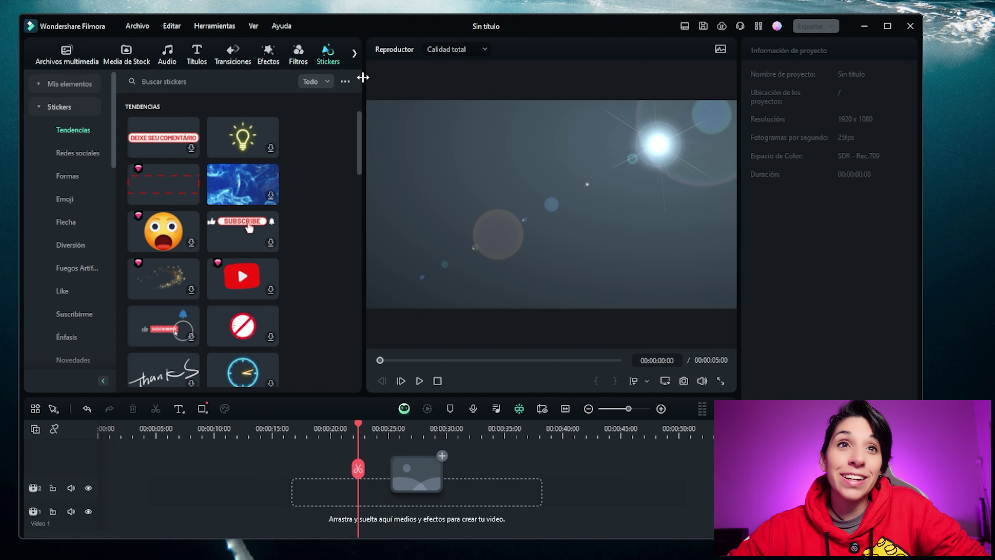
pyautogui.click(70, 152)
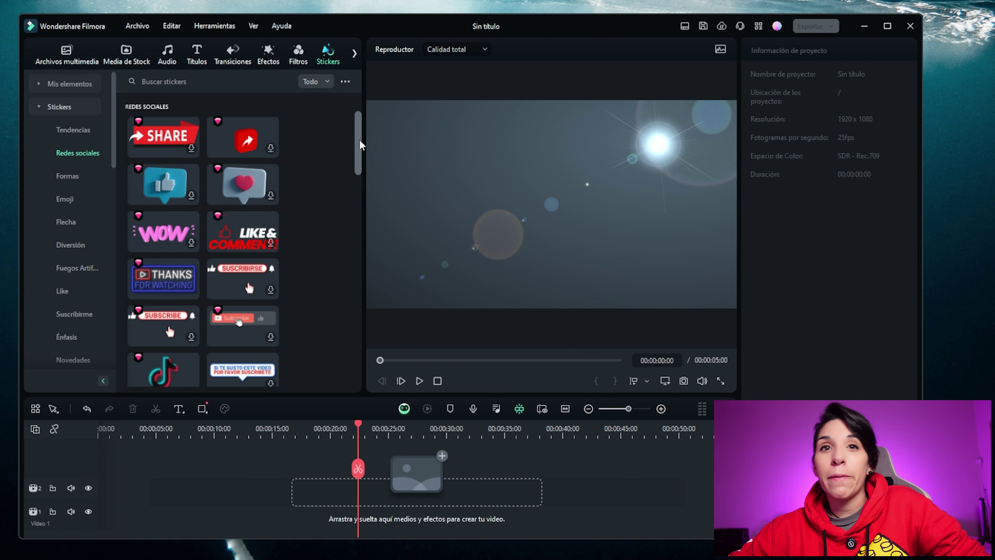
pyautogui.scroll(-2, 359, 149)
pyautogui.scroll(-1, 360, 150)
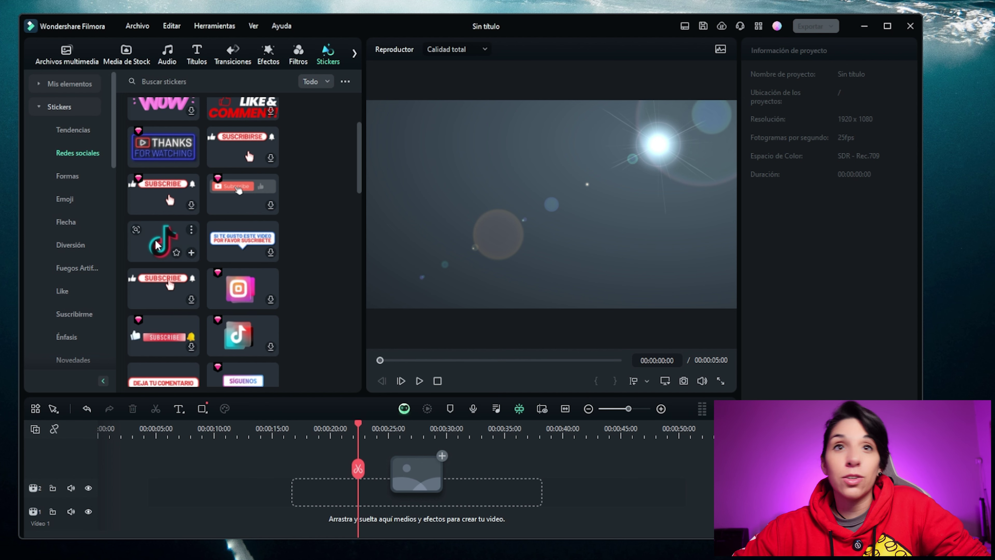
pyautogui.click(163, 240)
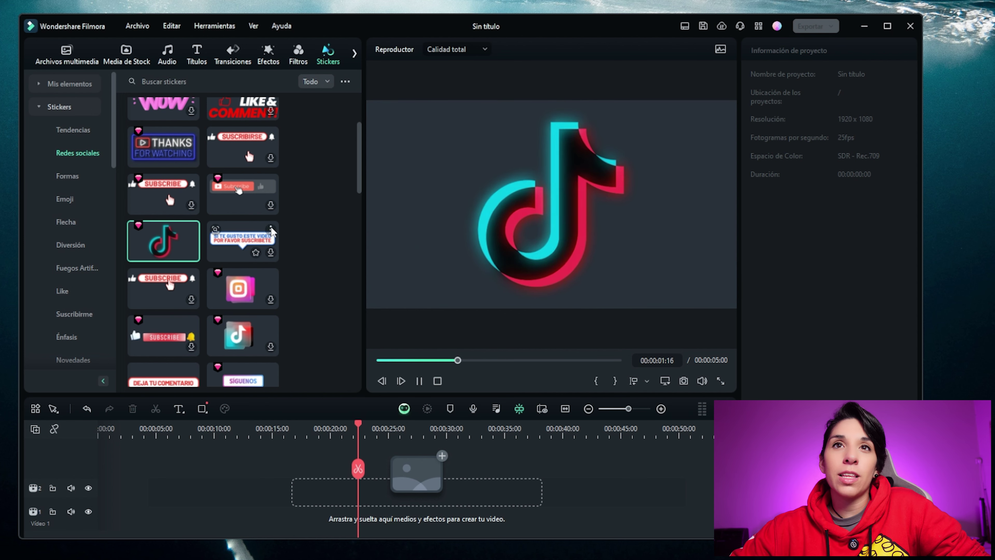
# Preview the YouTube and Instagram FOLLOW ME social media stickers, and try placing a sticker on the timeline
pyautogui.scroll(-4, 359, 190)
pyautogui.scroll(-5, 318, 187)
pyautogui.click(240, 116)
pyautogui.scroll(-3, 293, 186)
pyautogui.click(221, 245)
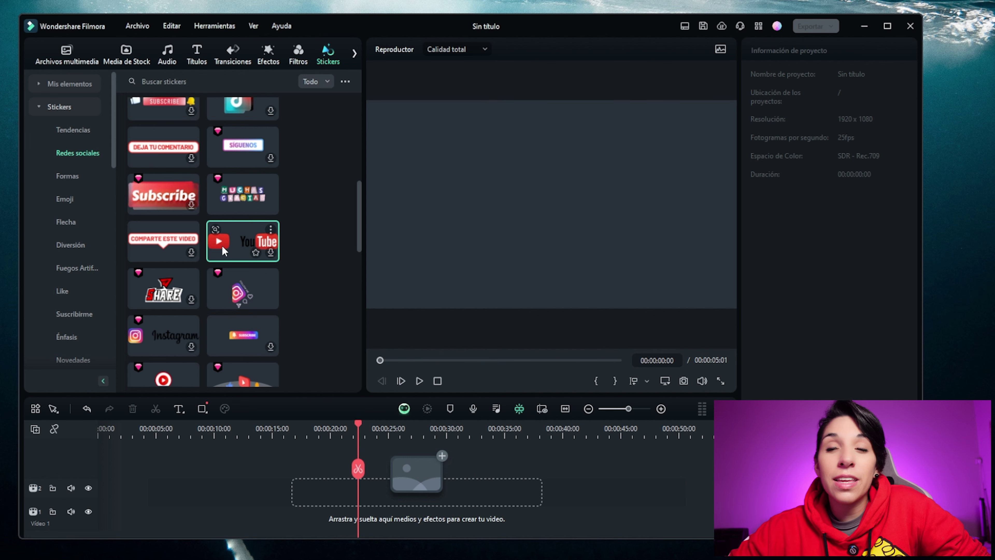
pyautogui.moveTo(250, 235); pyautogui.dragTo(333, 485)
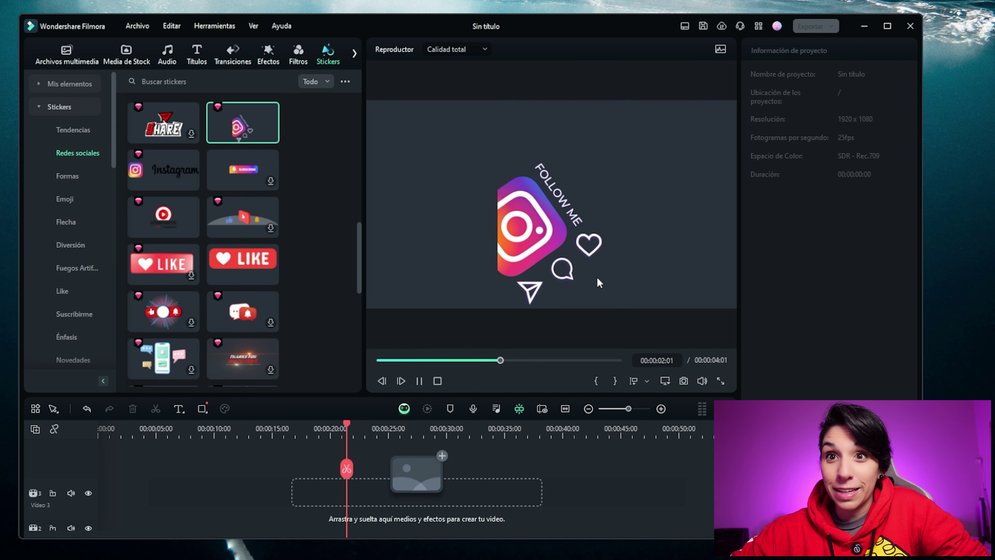
pyautogui.click(242, 128)
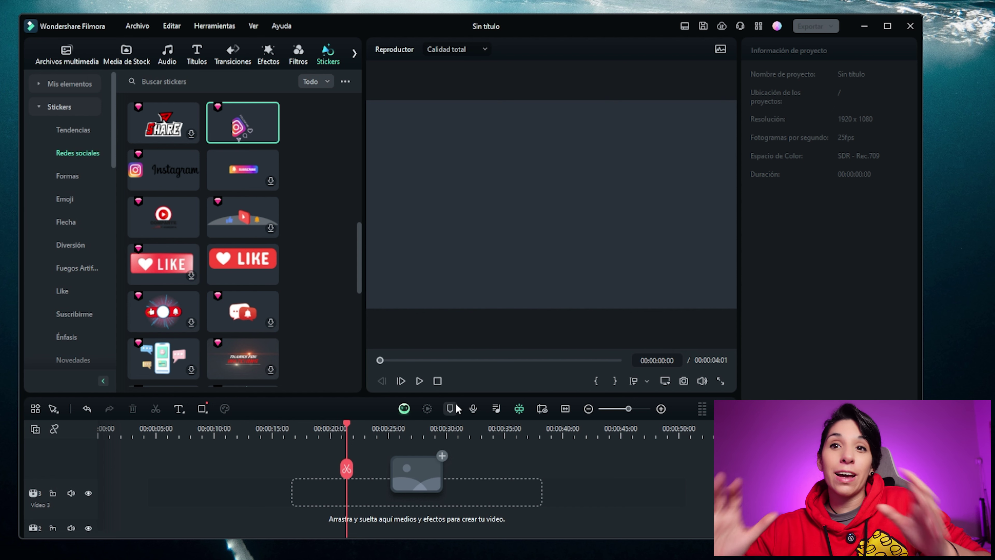
# Browse the Tendencias video templates and preview the GAME OVER game opener and the Photography techniques product introduction
pyautogui.click(345, 81)
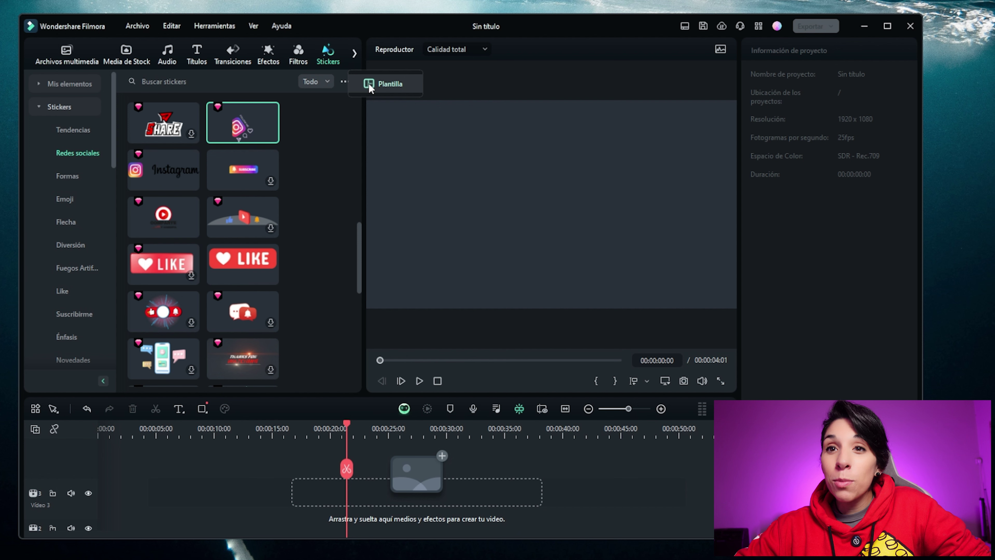
pyautogui.click(369, 83)
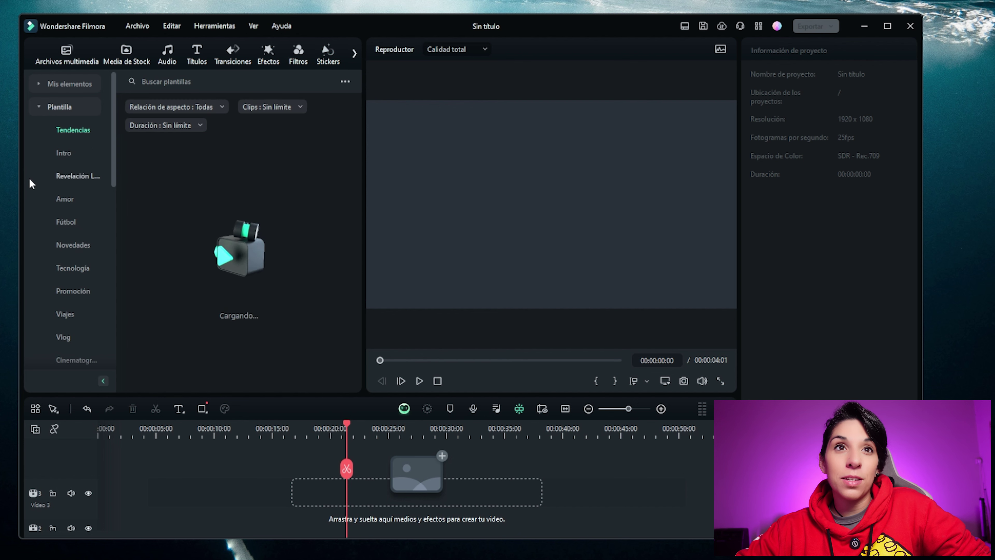
pyautogui.scroll(-3, 359, 181)
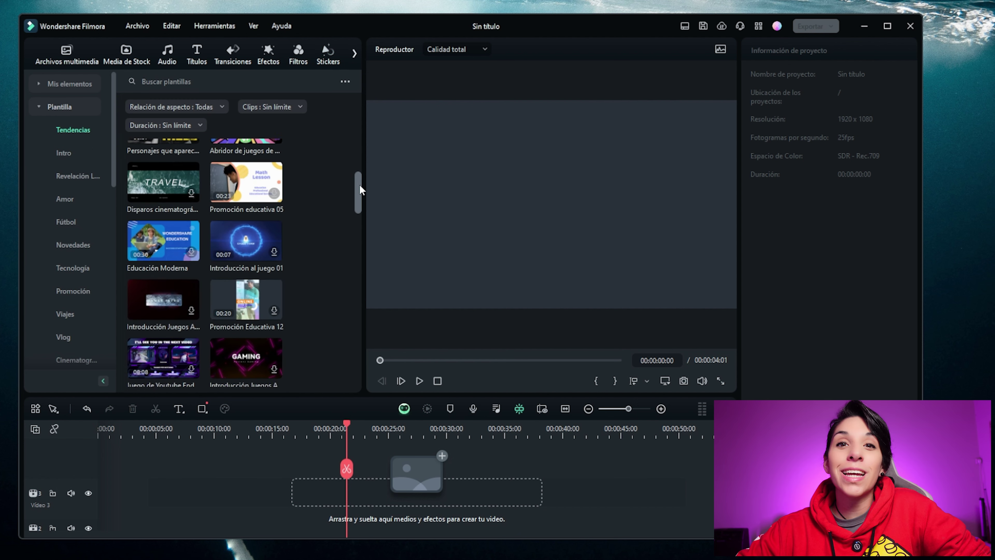
pyautogui.scroll(2, 360, 182)
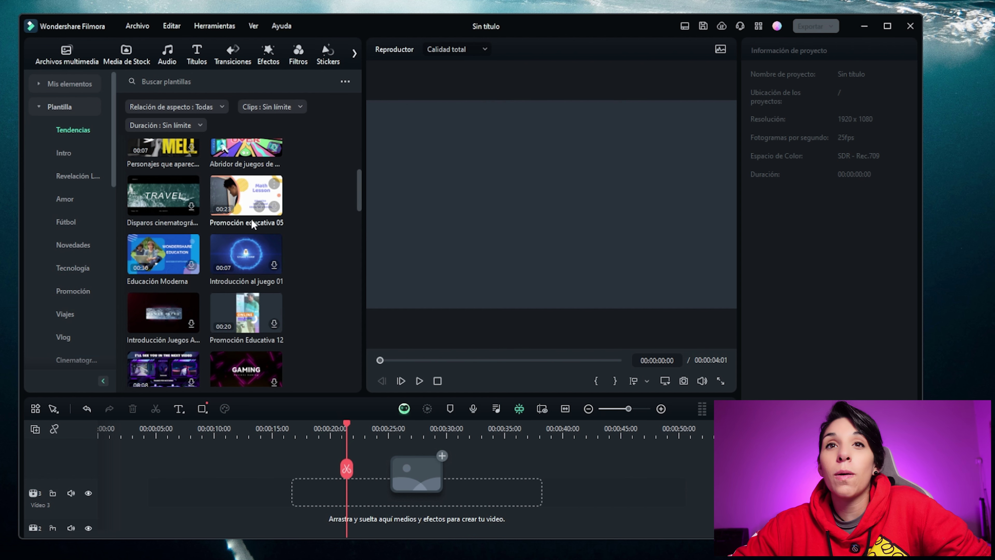
pyautogui.scroll(2, 250, 221)
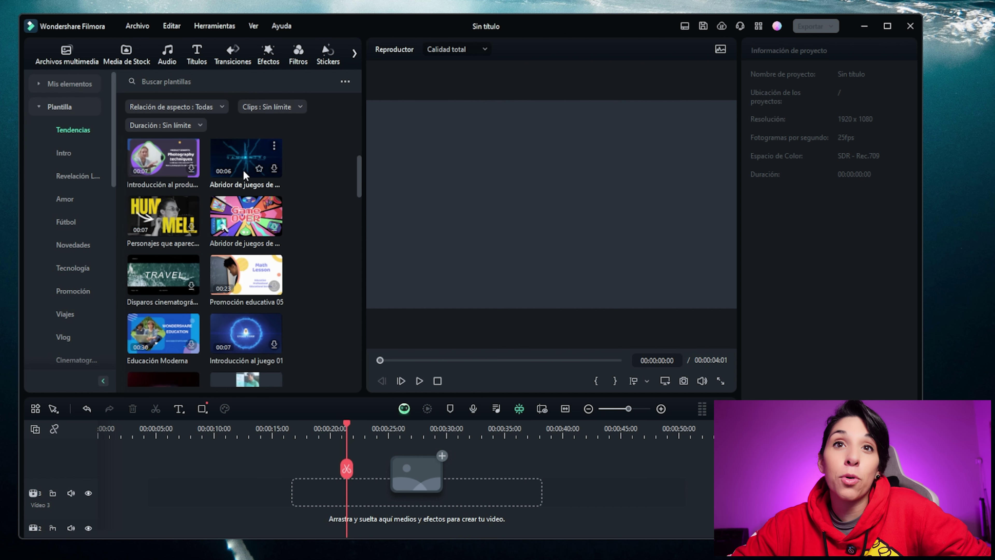
pyautogui.click(246, 213)
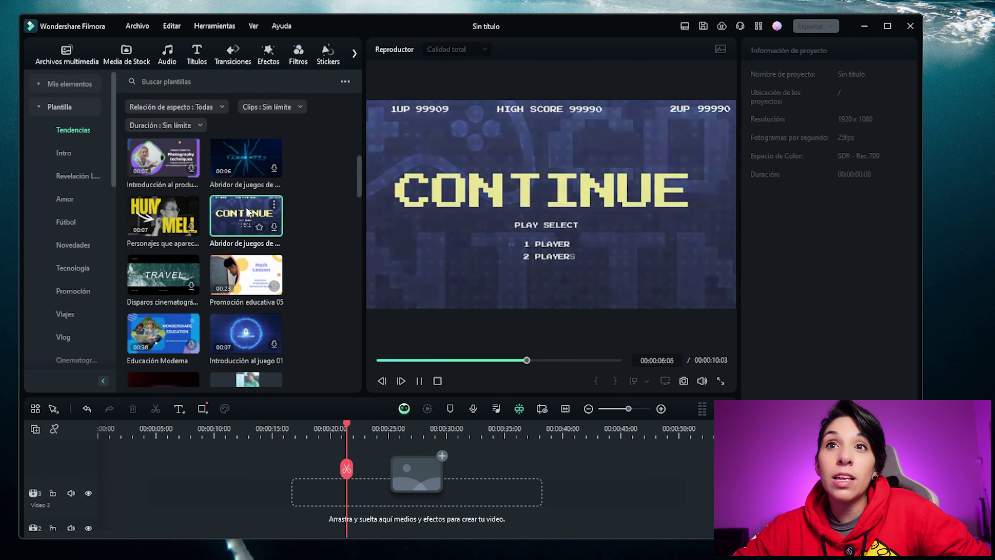
pyautogui.click(167, 156)
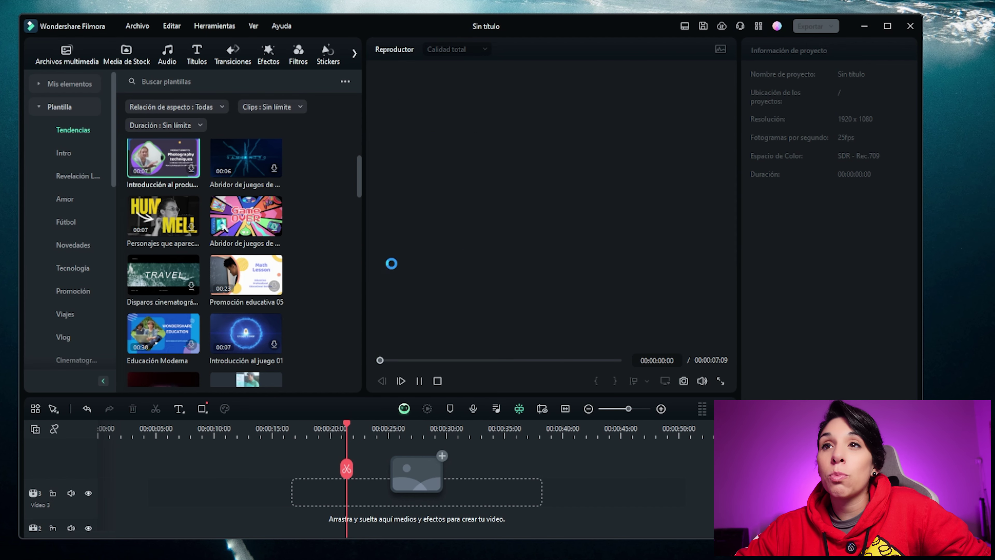
# Place the Photography techniques product introduction template on the timeline at about 19 seconds and view its title frame in the preview
pyautogui.moveTo(164, 163); pyautogui.dragTo(320, 491)
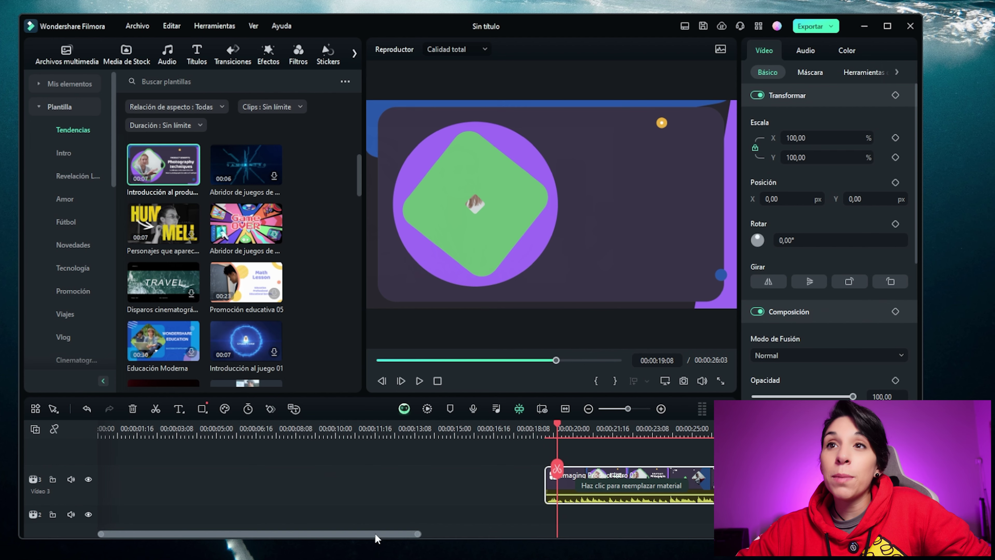
pyautogui.moveTo(375, 532); pyautogui.dragTo(442, 524)
pyautogui.moveTo(436, 427); pyautogui.dragTo(467, 428)
pyautogui.click(643, 195)
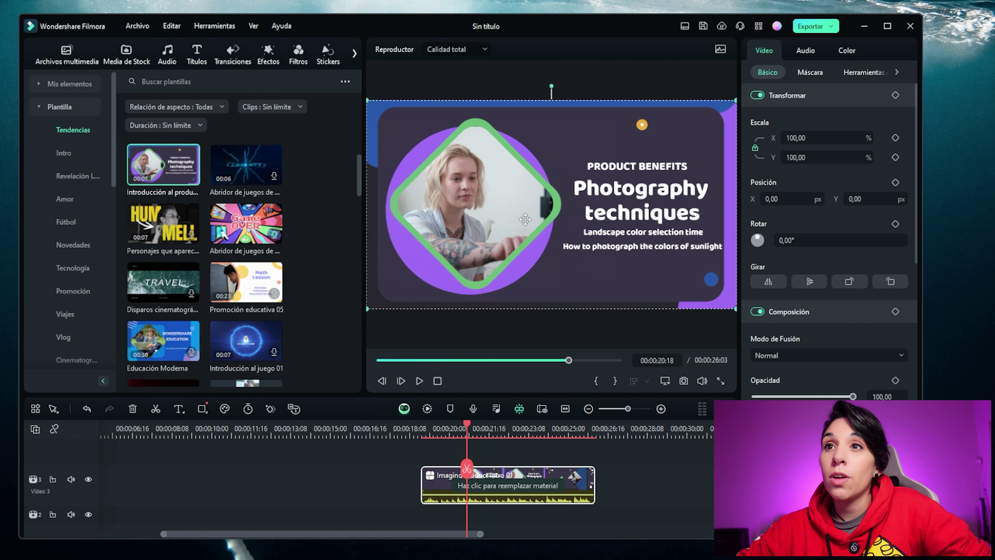
# Inspect the template's replaceable material, scrub its preview to about 3 seconds, and close the replacement window without saving
pyautogui.click(513, 486)
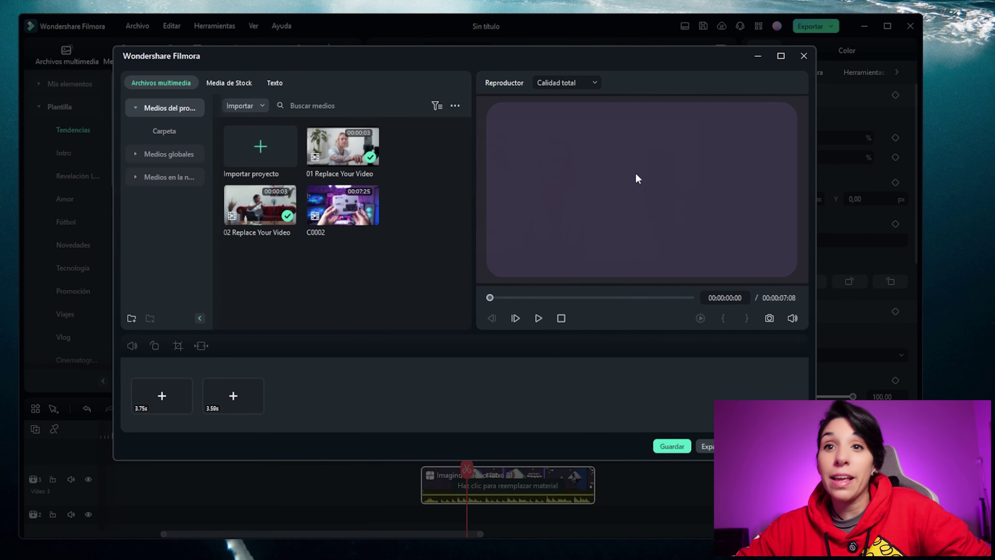
pyautogui.moveTo(489, 298); pyautogui.dragTo(573, 298)
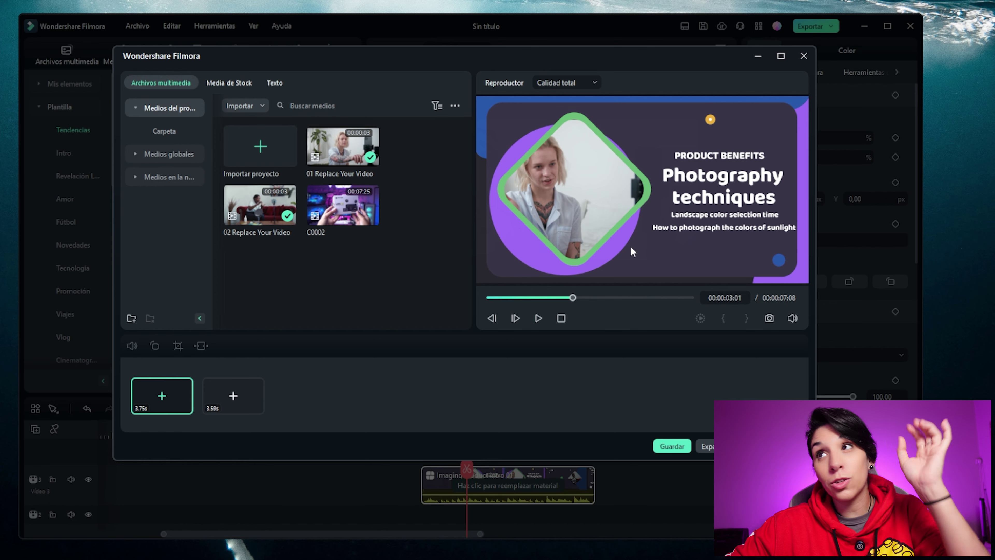
pyautogui.click(804, 56)
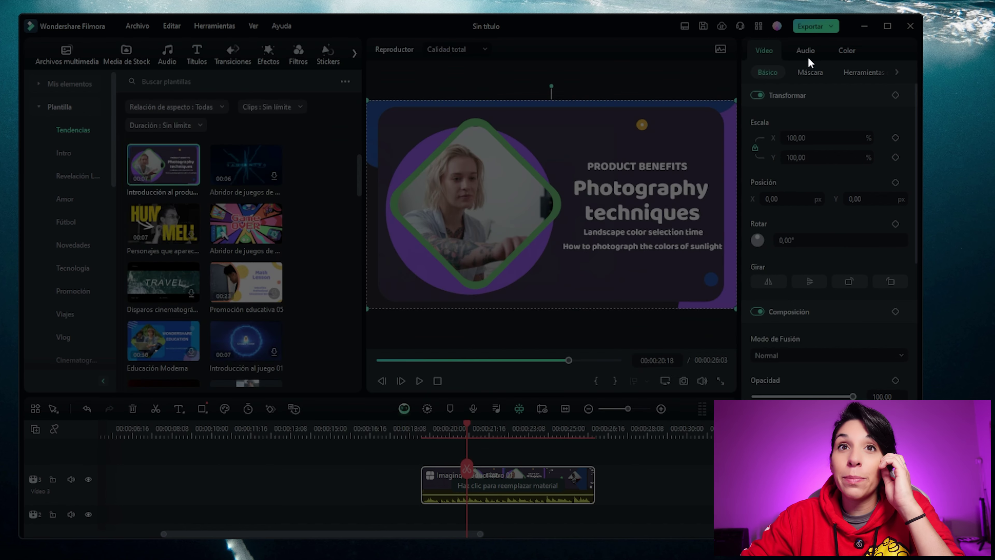
# Look further through the Tendencias templates, previewing the neon GAME INTRO and the old-television logo reveal
pyautogui.scroll(-10, 228, 258)
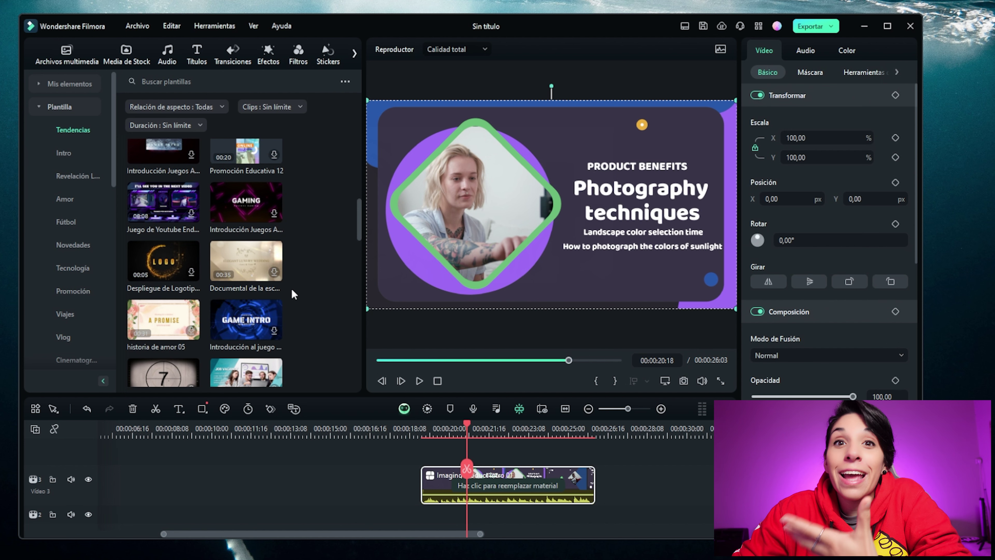
pyautogui.scroll(-5, 298, 288)
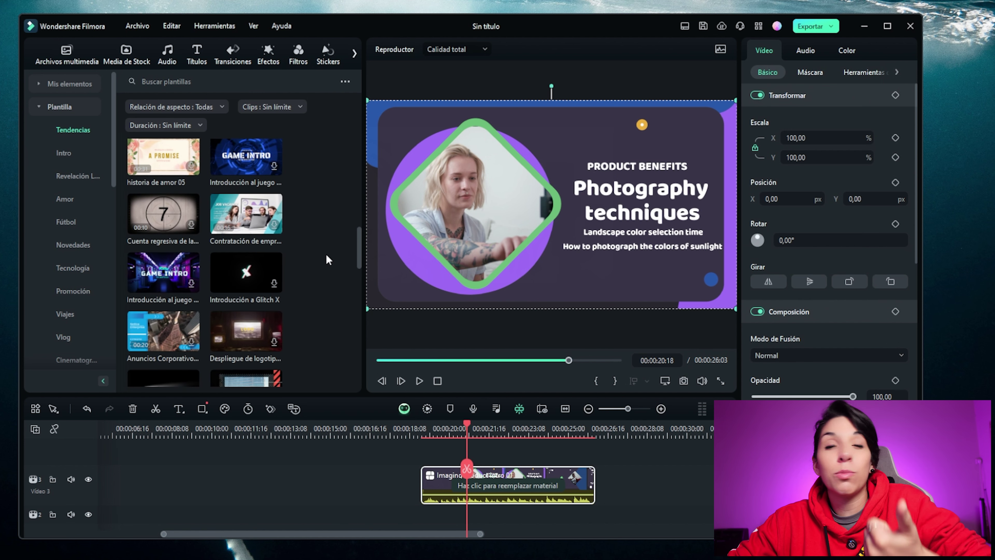
pyautogui.click(187, 275)
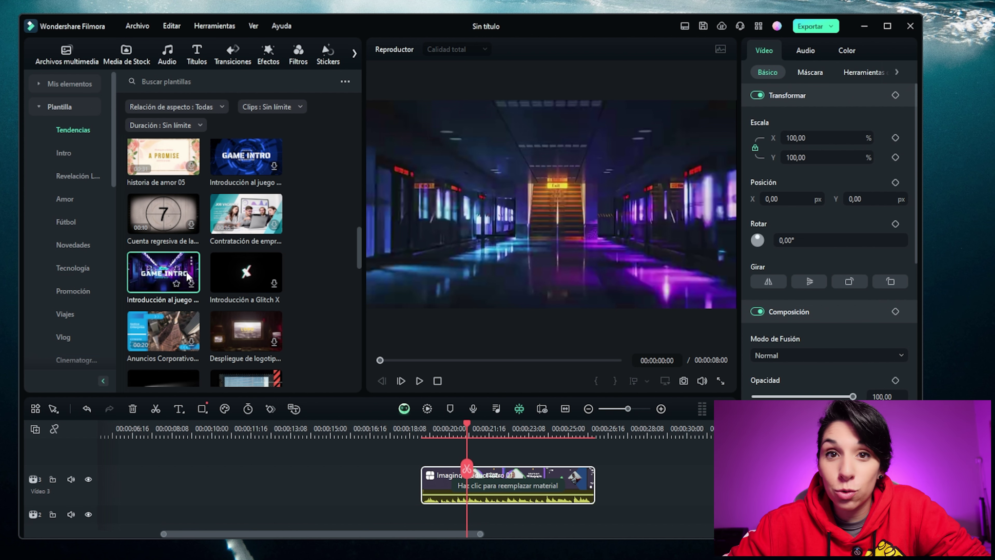
pyautogui.scroll(-3, 313, 290)
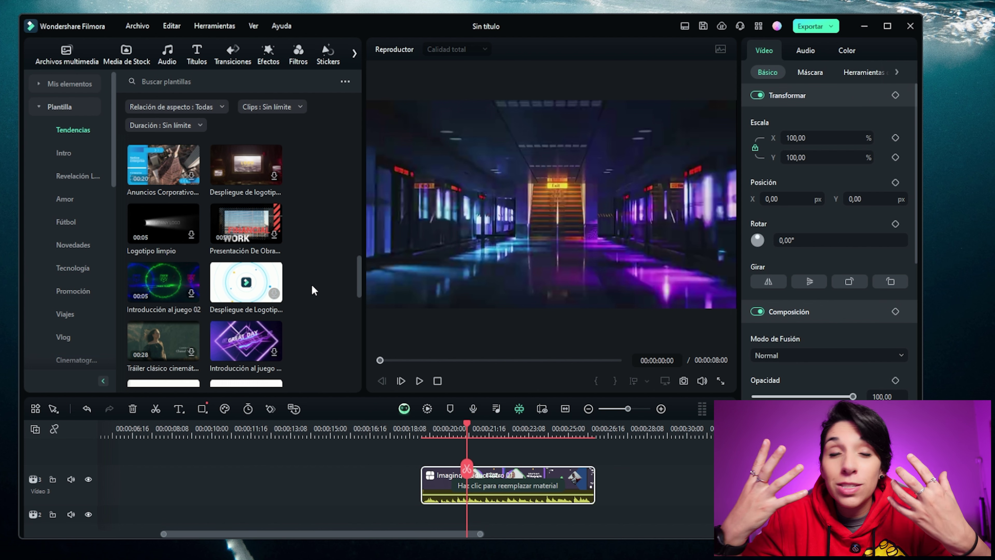
pyautogui.click(274, 174)
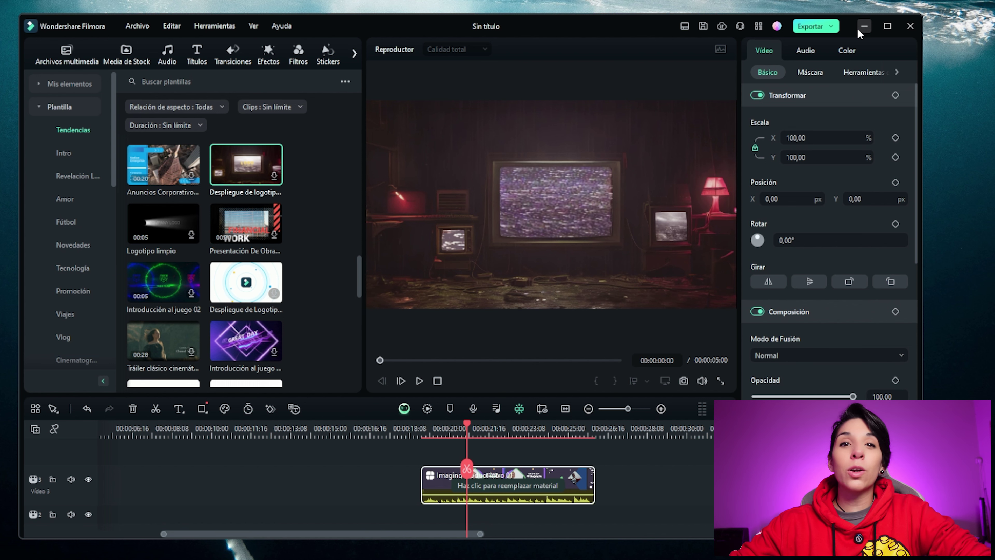
# Open the export settings and examine the local output options for name, save folder, format, quality, resolution and frame rate
pyautogui.click(815, 30)
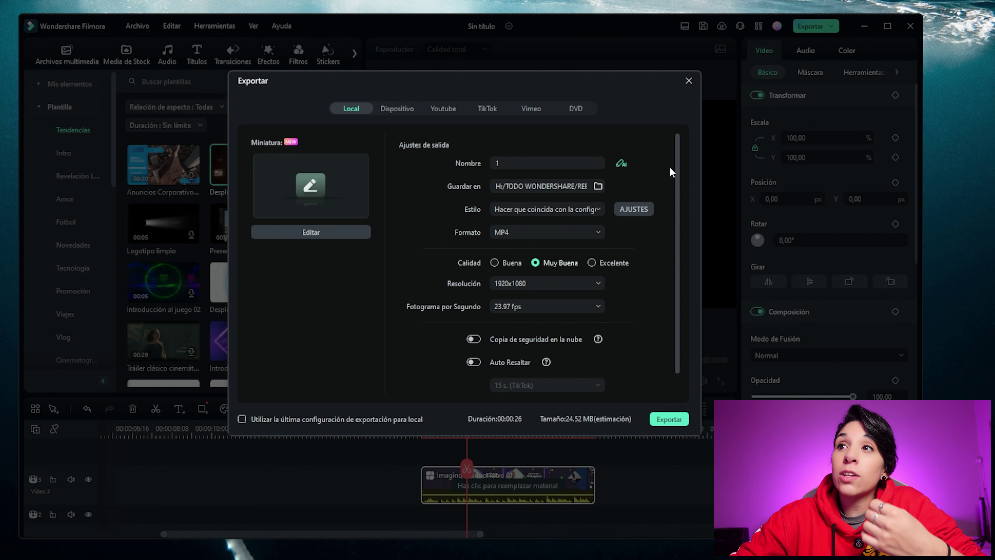
pyautogui.moveTo(675, 154); pyautogui.dragTo(675, 200)
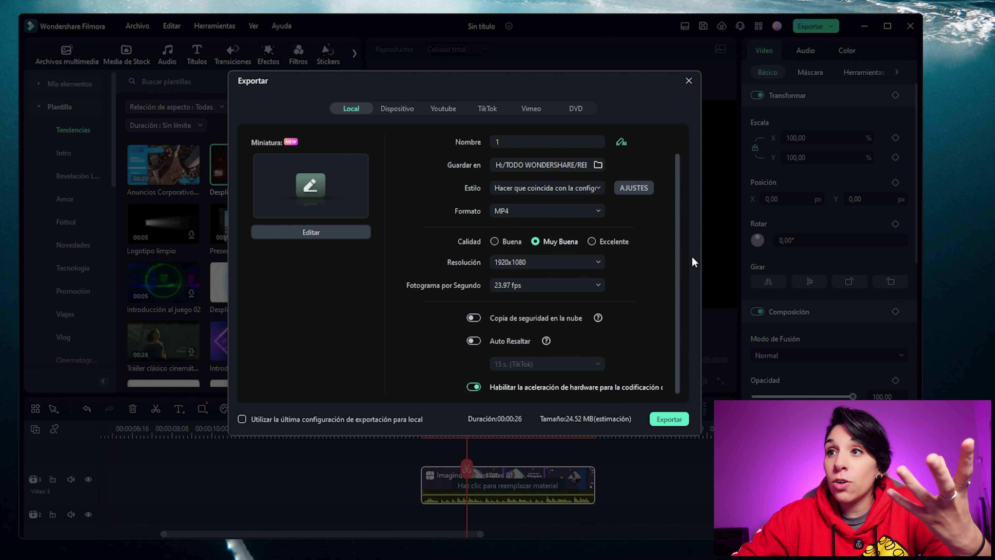
pyautogui.scroll(1, 688, 259)
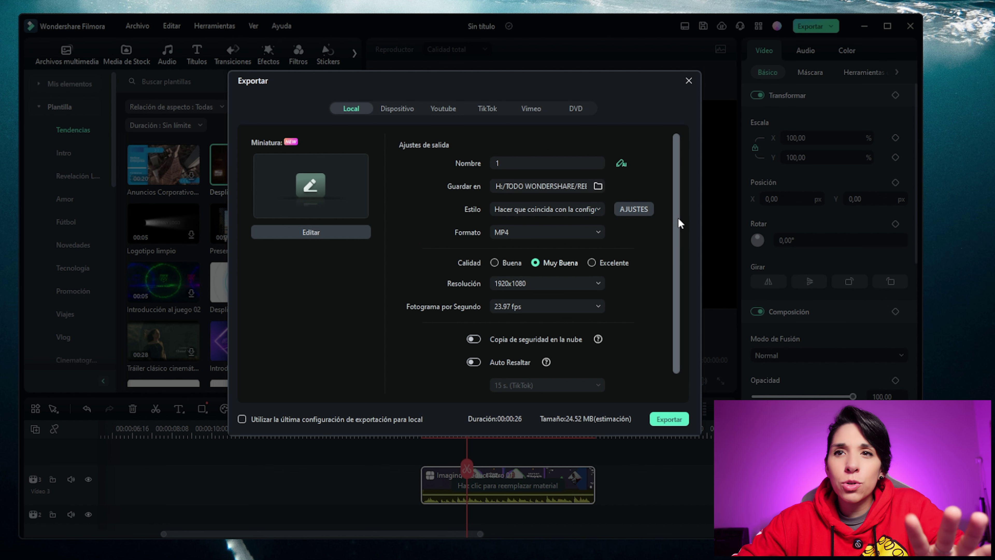
pyautogui.scroll(-1, 677, 237)
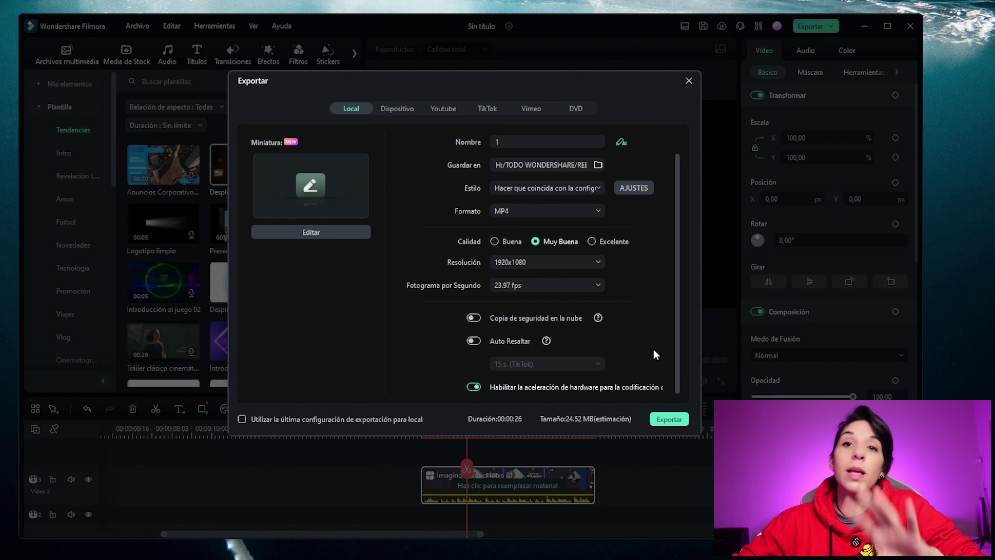